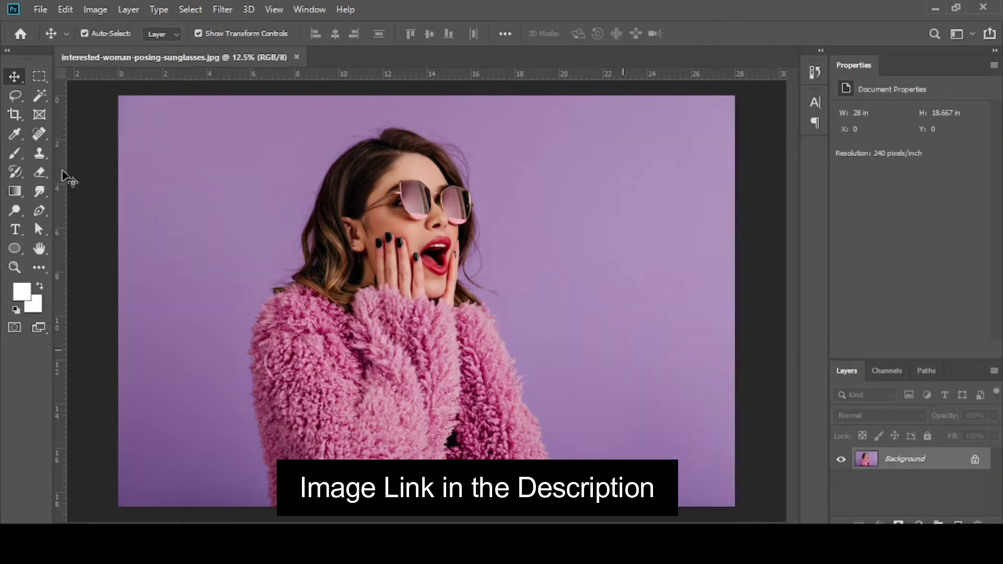
# - Select the purple backdrop around the woman with the selection brush
pyautogui.click(40, 96)
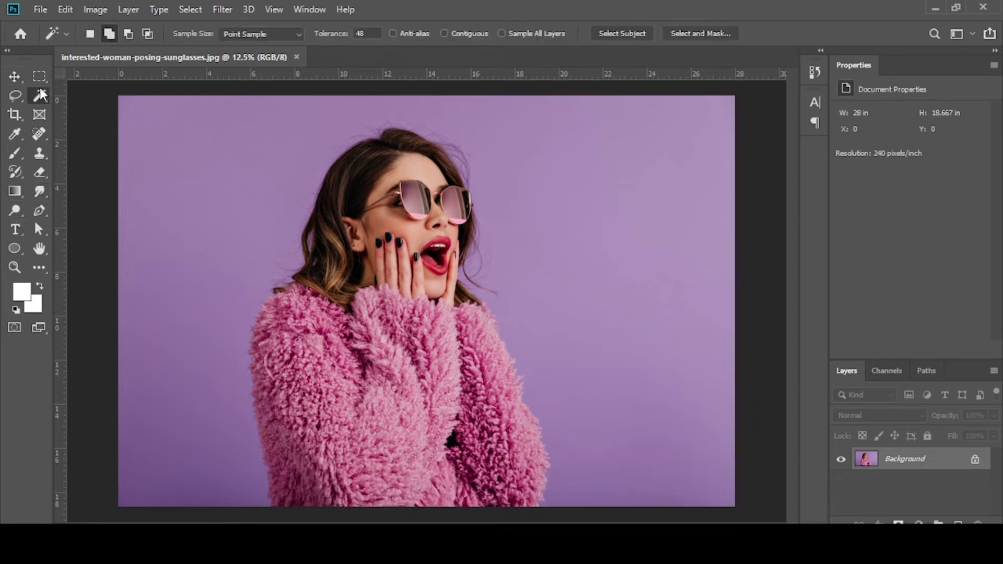
pyautogui.rightClick(40, 96)
pyautogui.click(84, 96)
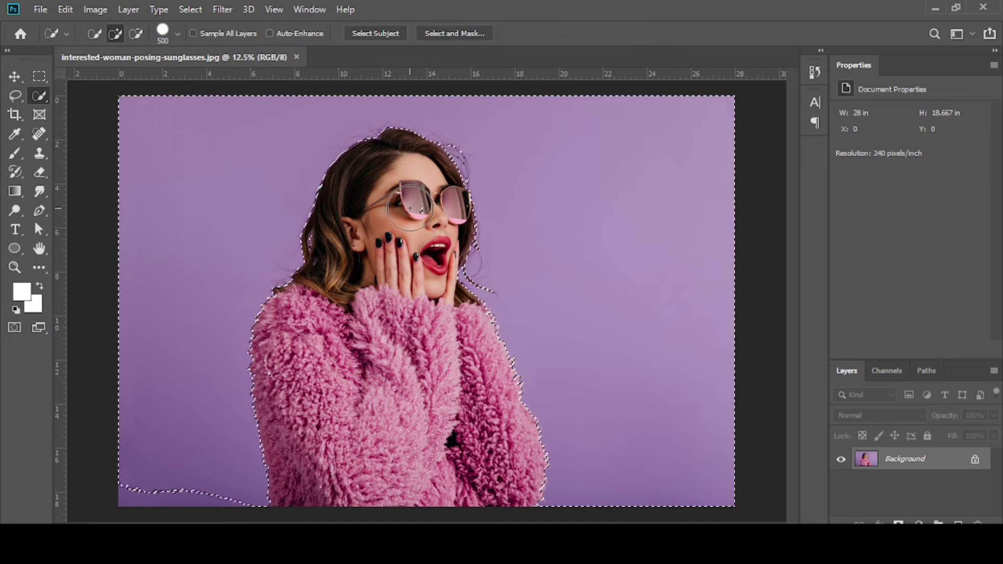
pyautogui.press('alt')
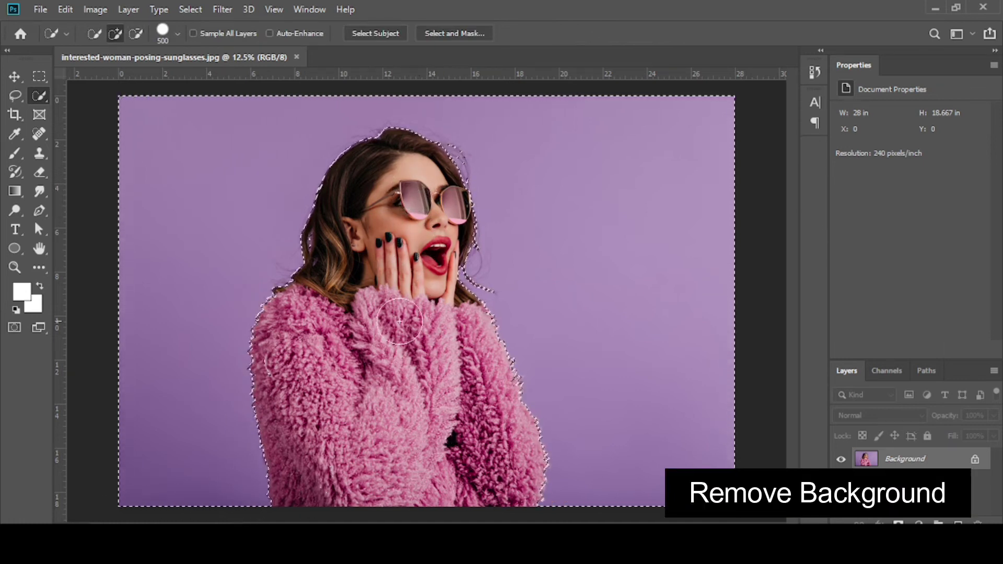
pyautogui.press('alt')
pyautogui.press('alt')
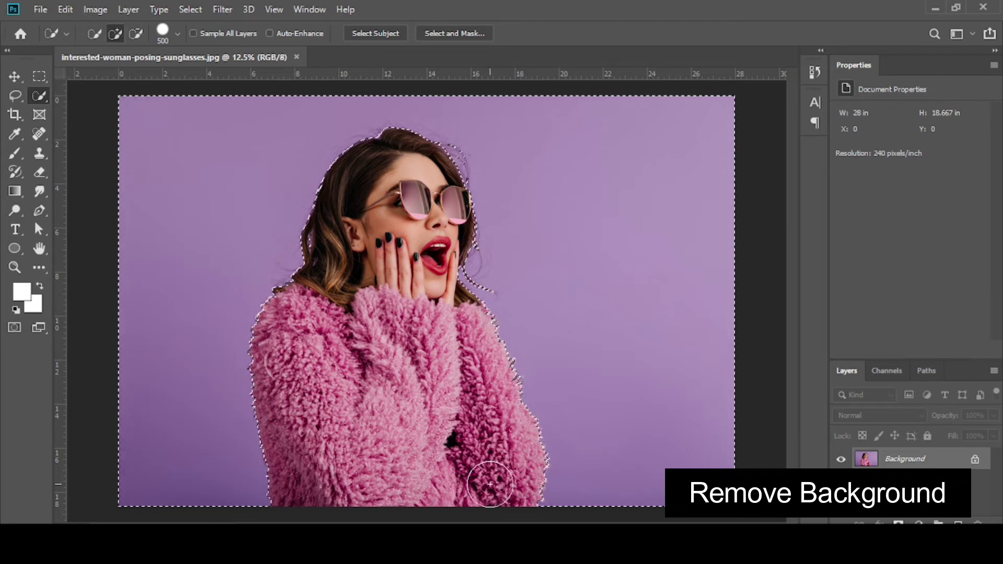
# - Unlock the background layer, delete the purple backdrop, and deselect
pyautogui.click(975, 459)
pyautogui.rightClick(972, 461)
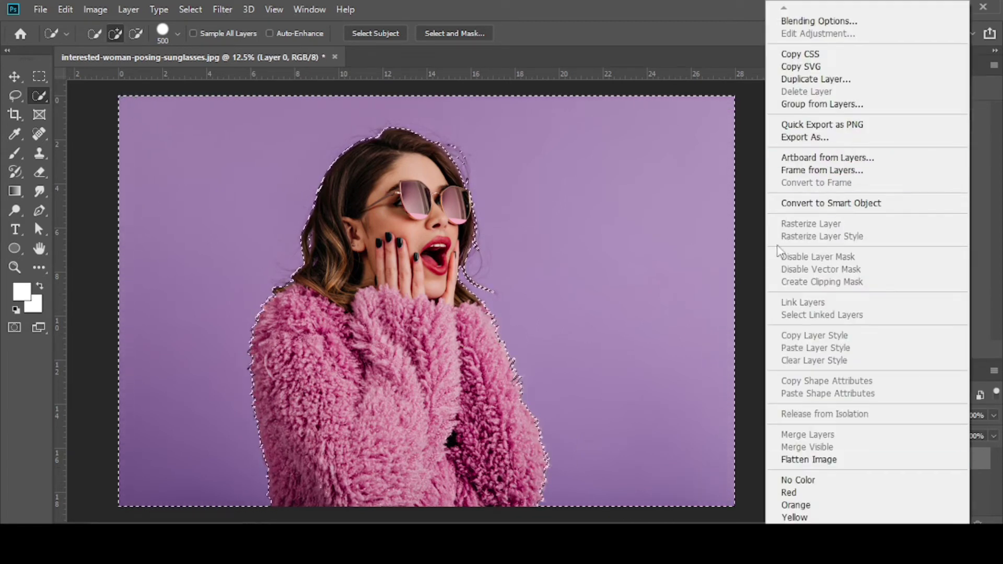
pyautogui.click(657, 233)
pyautogui.press('Delete')
pyautogui.rightClick(525, 181)
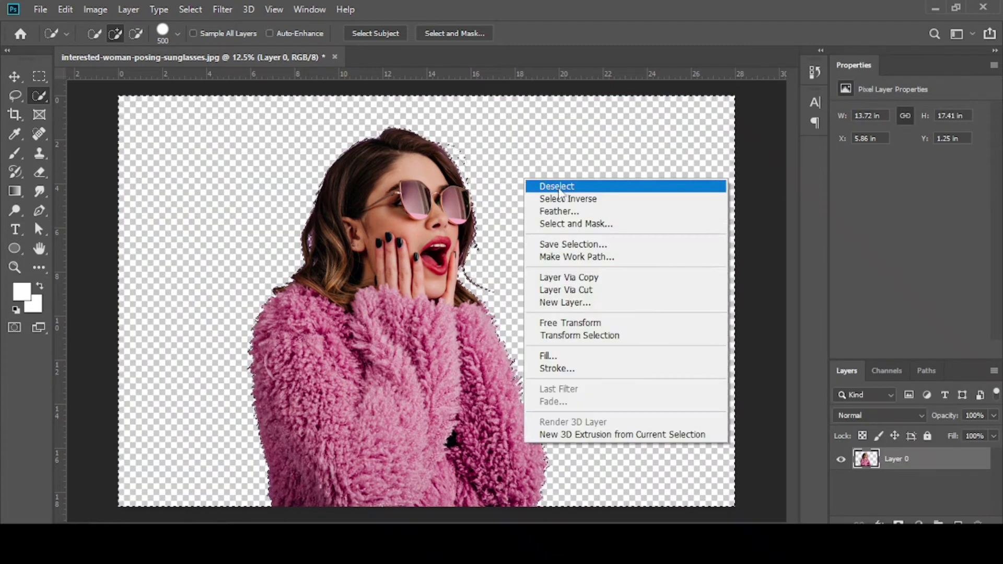
pyautogui.click(574, 186)
# - Scale the woman to about 72% and move her near the canvas centre
pyautogui.press('v')
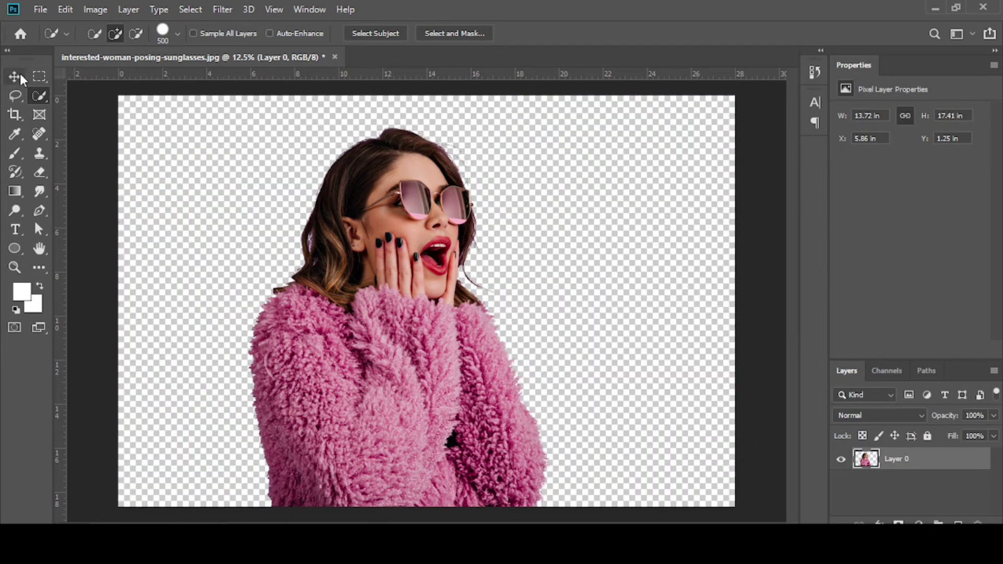
pyautogui.moveTo(548, 504); pyautogui.dragTo(470, 402)
pyautogui.moveTo(365, 261); pyautogui.dragTo(416, 279)
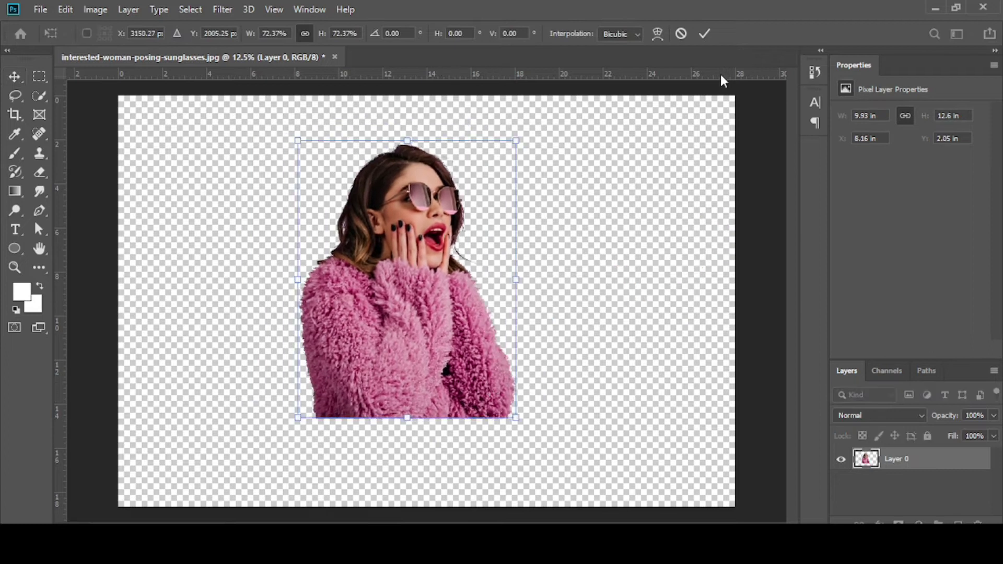
pyautogui.write('315')
pyautogui.press('Return')
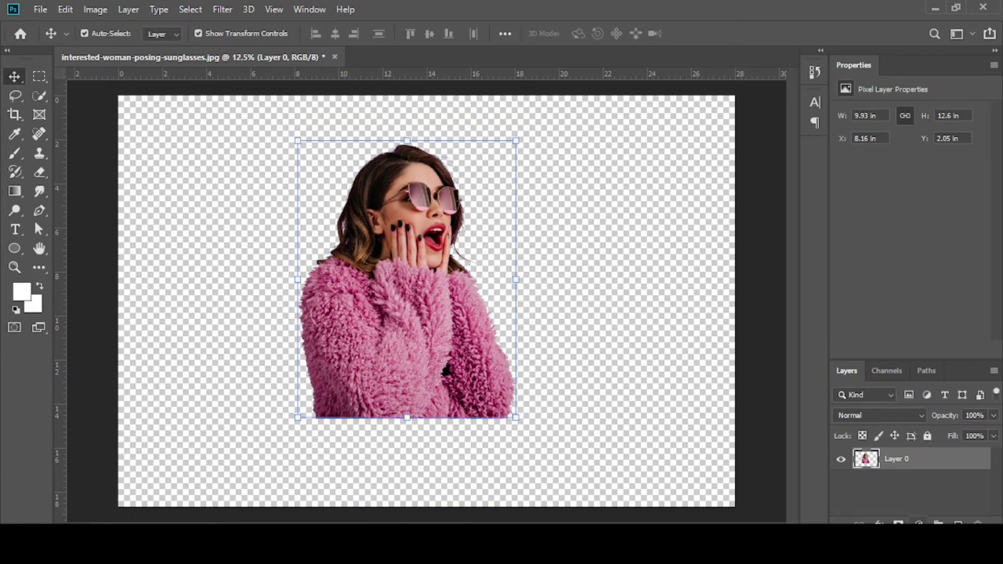
pyautogui.click(918, 522)
# - Add a Black, White gradient fill layer beneath the woman layer
pyautogui.click(919, 277)
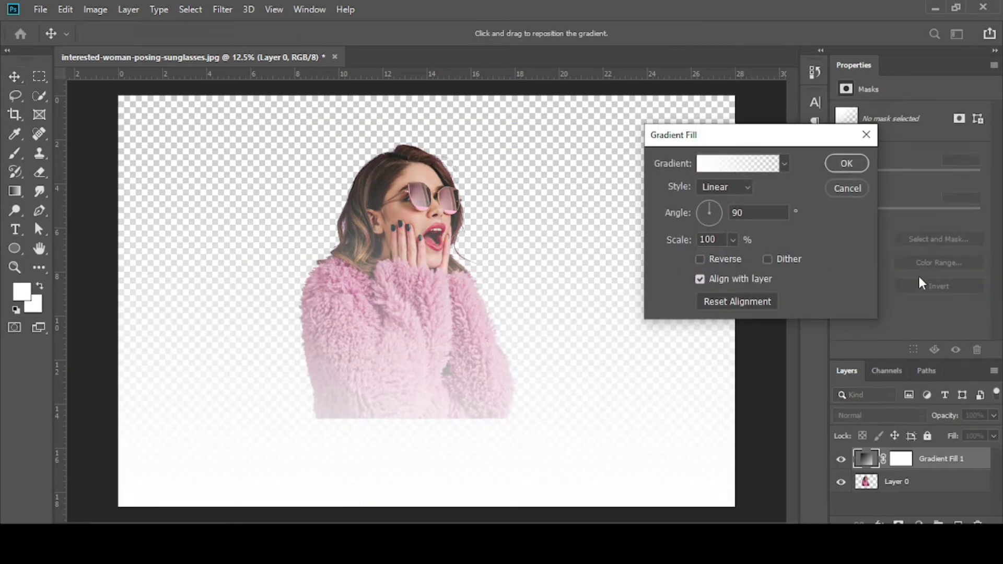
pyautogui.click(739, 163)
pyautogui.click(736, 131)
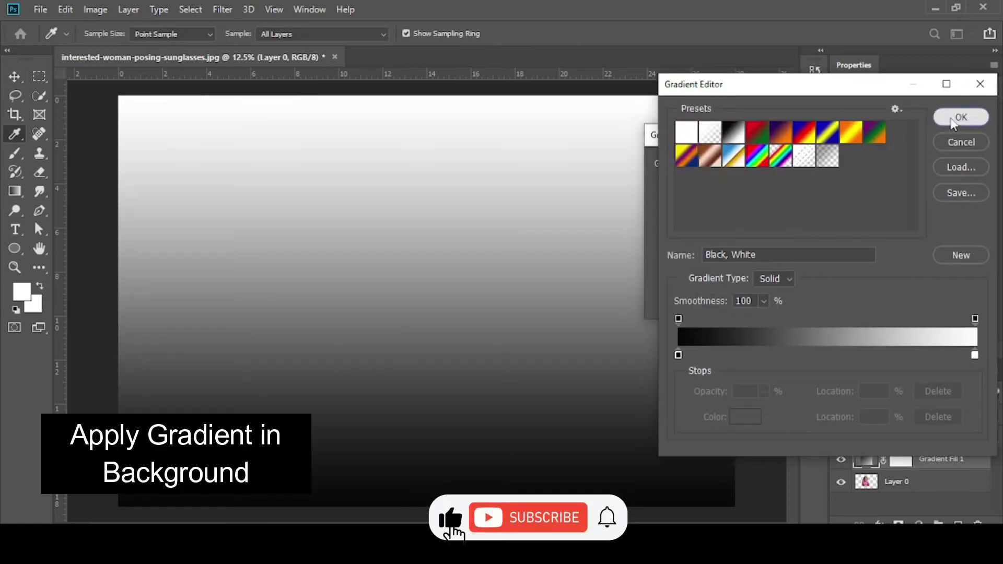
pyautogui.click(961, 117)
pyautogui.click(835, 163)
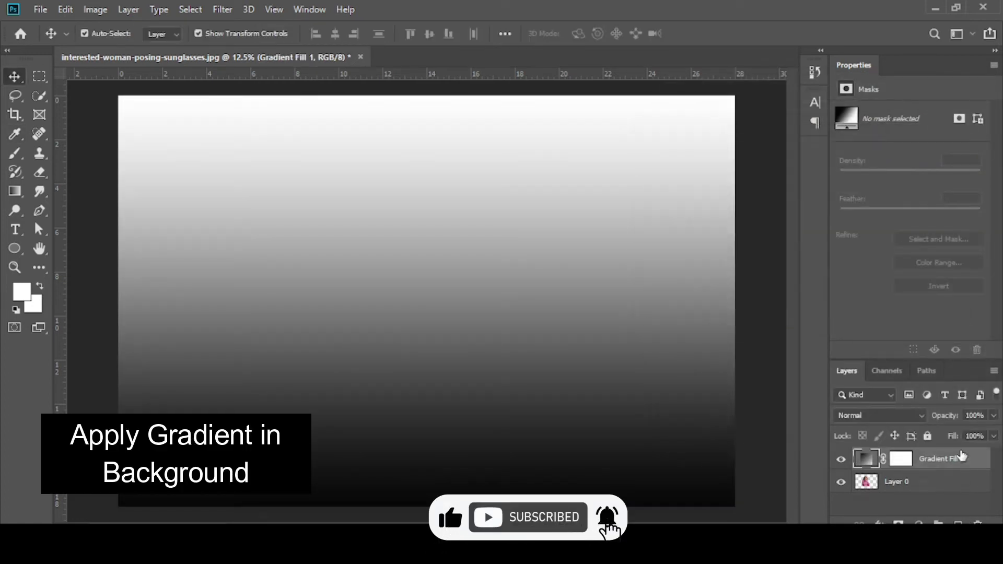
pyautogui.moveTo(961, 459); pyautogui.dragTo(949, 492)
pyautogui.moveTo(419, 338); pyautogui.dragTo(455, 338)
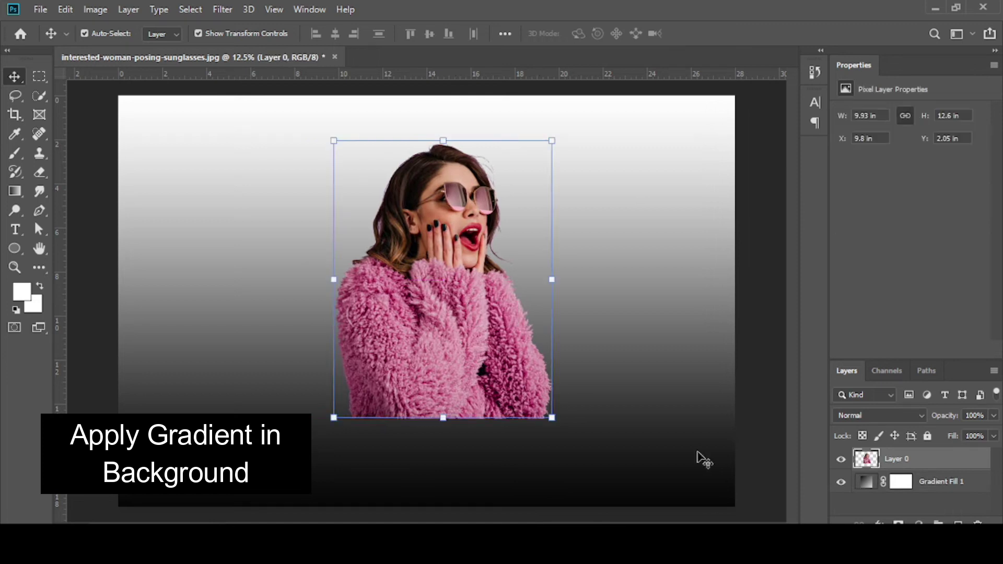
# - Change the gradient fill's dark stop to pink
pyautogui.click(940, 481)
pyautogui.doubleClick(865, 481)
pyautogui.click(725, 162)
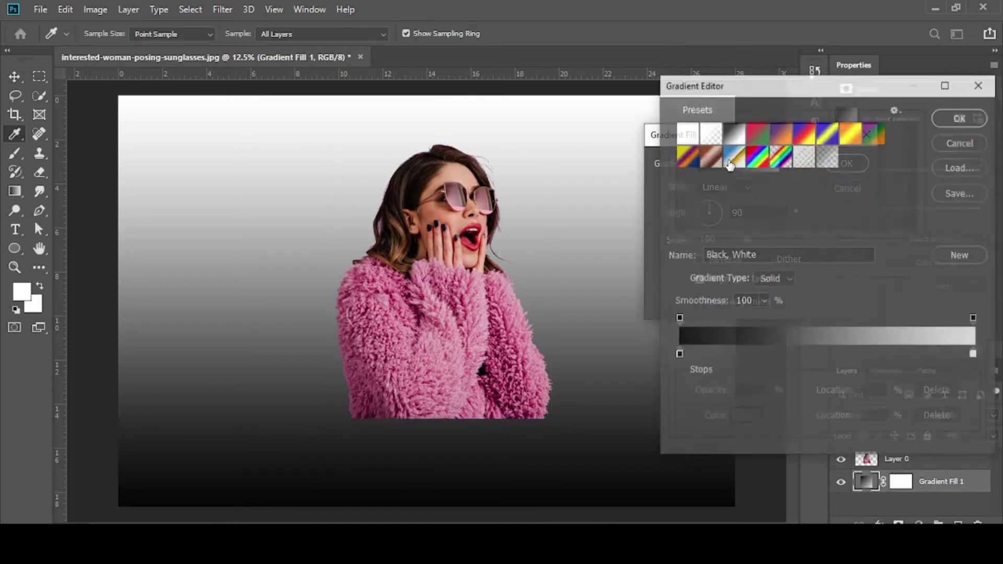
pyautogui.doubleClick(678, 354)
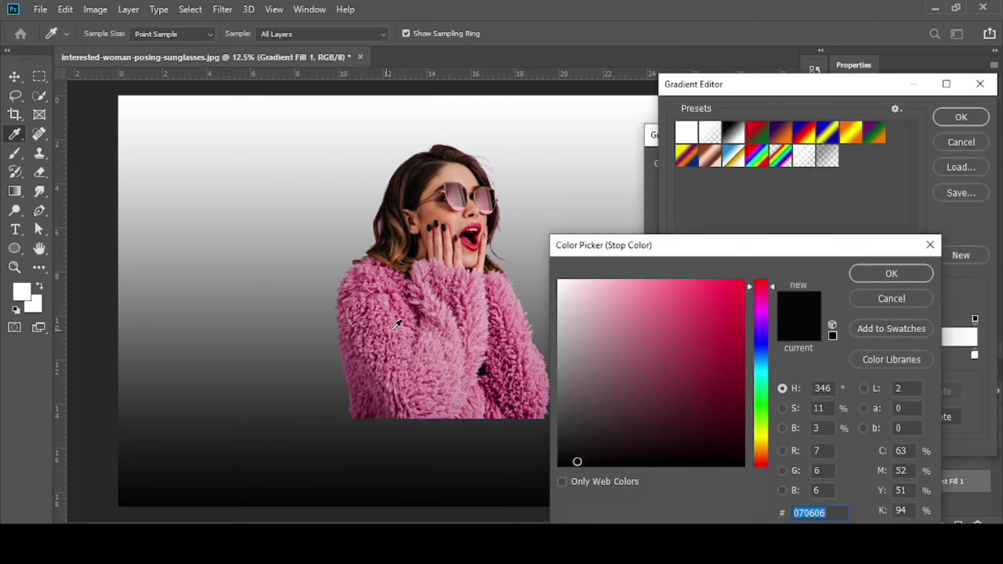
pyautogui.click(651, 330)
pyautogui.click(891, 273)
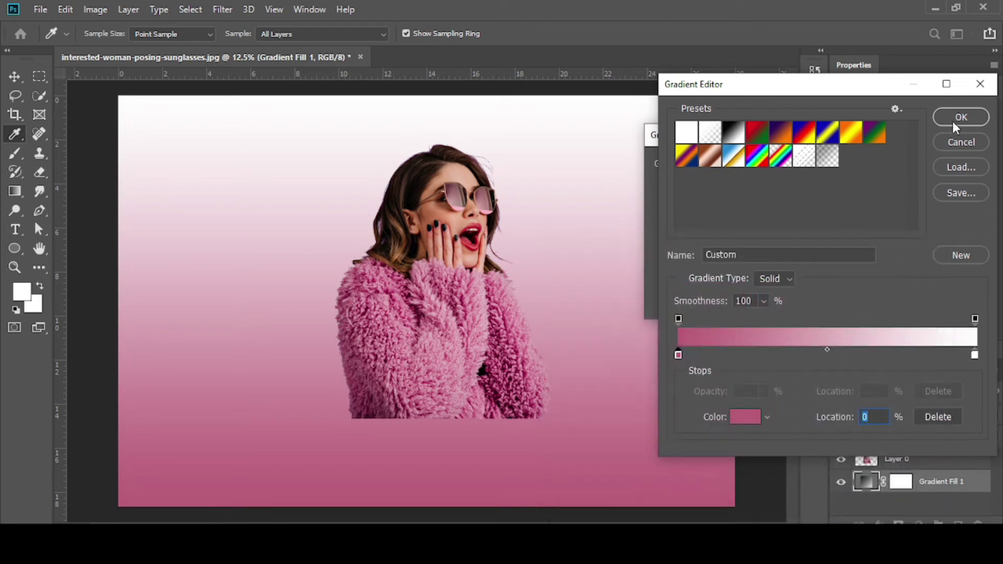
pyautogui.click(961, 117)
# - Make the pink gradient radial and reversed at scale 144, then nudge the woman up
pyautogui.click(725, 186)
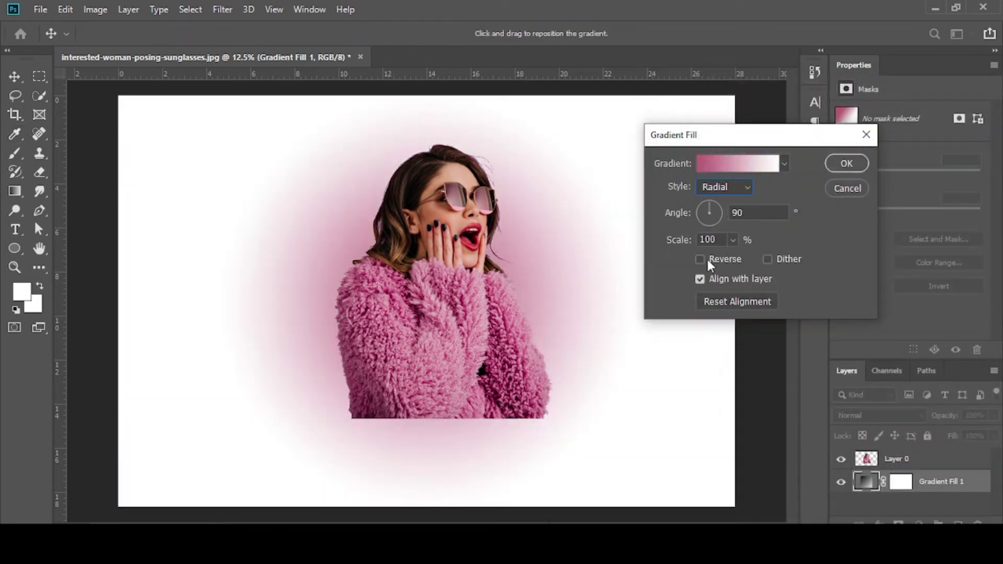
pyautogui.click(705, 258)
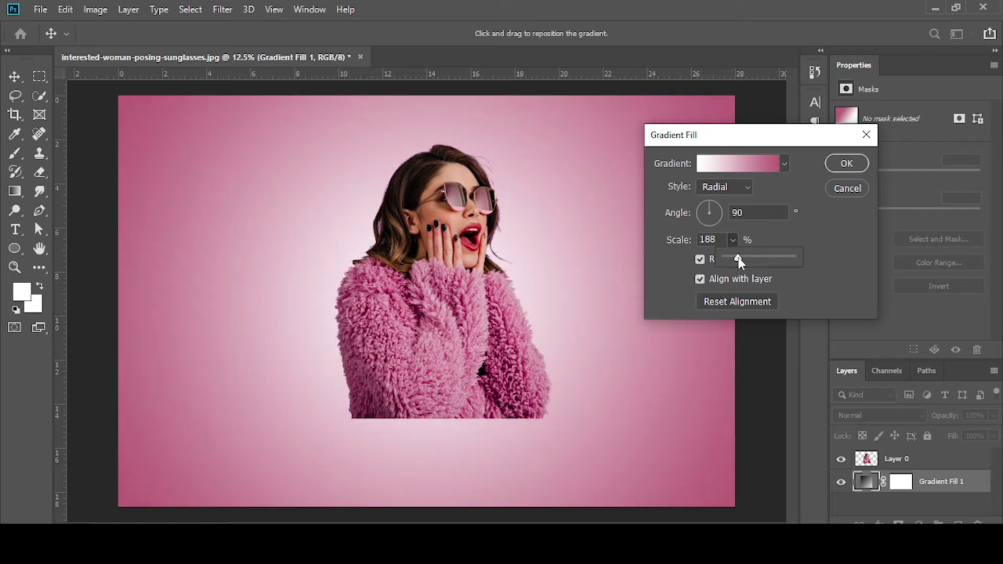
pyautogui.moveTo(738, 258); pyautogui.dragTo(734, 259)
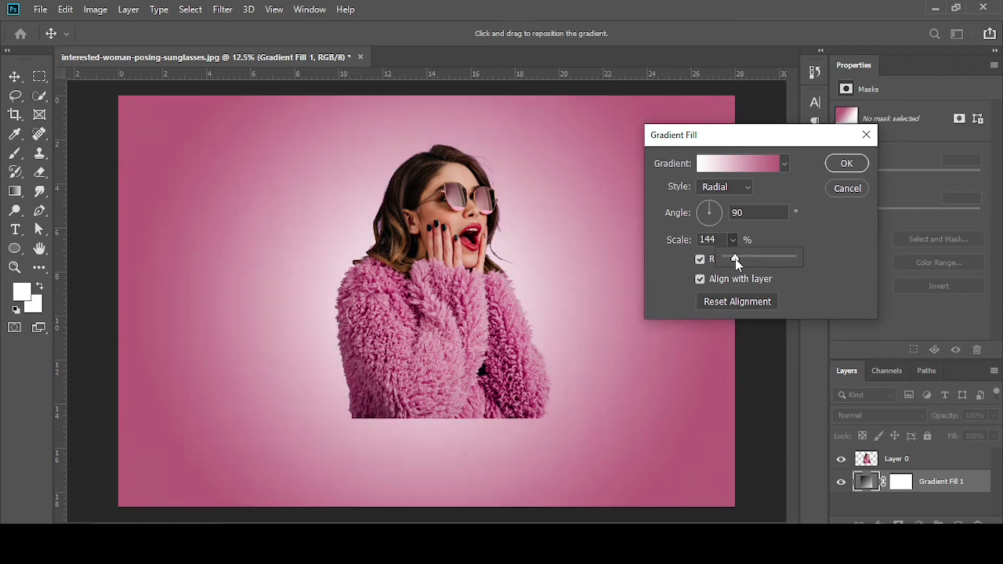
pyautogui.click(846, 163)
pyautogui.moveTo(434, 321); pyautogui.dragTo(433, 311)
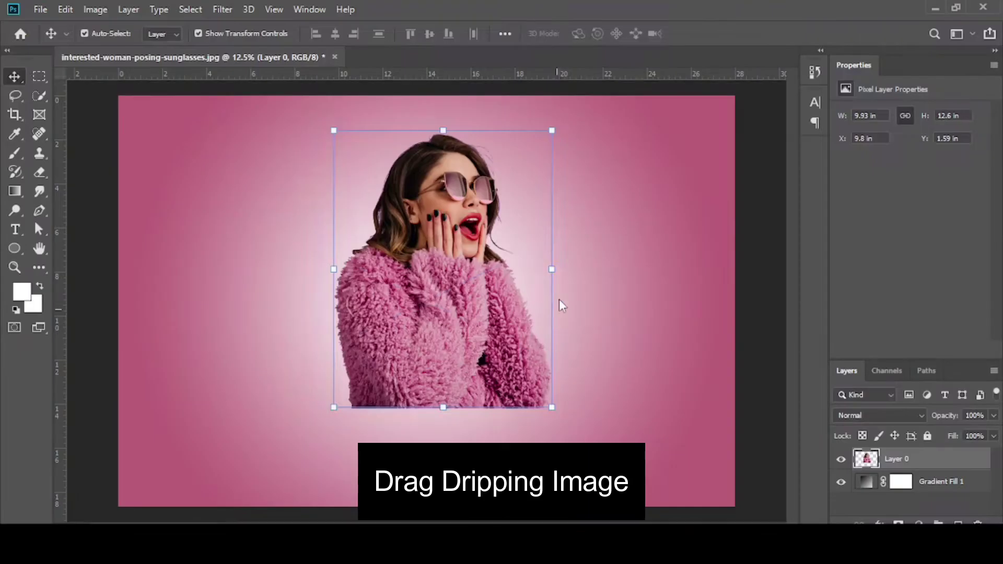
# - Place the dhfg drip image at about 156%, flipped vertically, over the coat
pyautogui.moveTo(559, 306); pyautogui.dragTo(503, 301)
pyautogui.moveTo(430, 365); pyautogui.dragTo(426, 435)
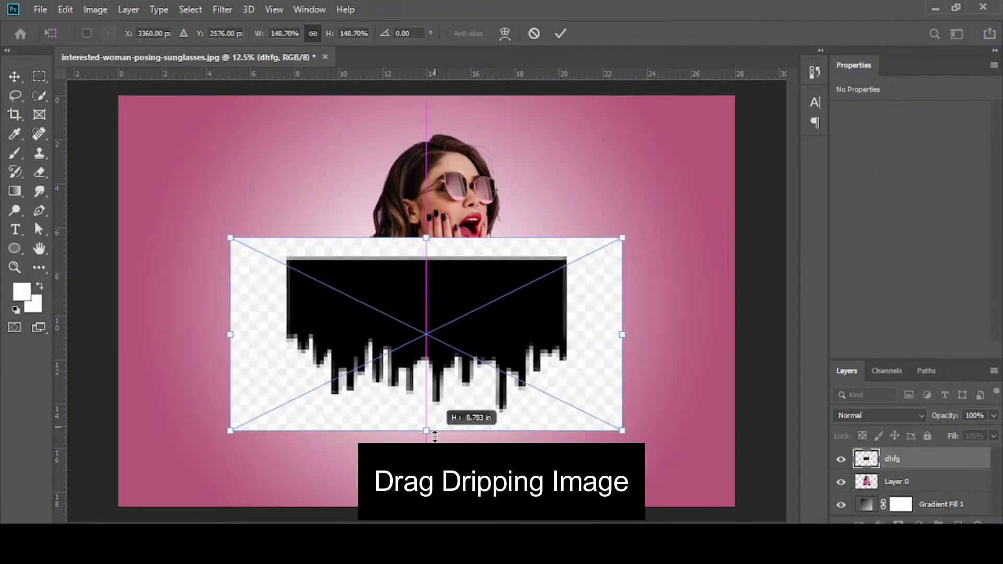
pyautogui.click(561, 33)
pyautogui.rightClick(629, 341)
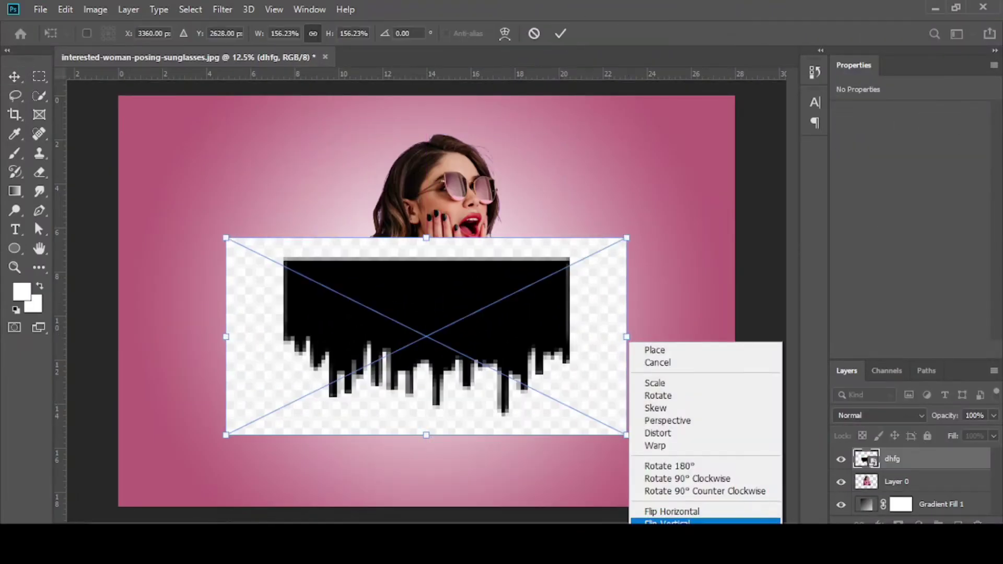
pyautogui.click(673, 520)
pyautogui.click(560, 33)
pyautogui.moveTo(459, 309); pyautogui.dragTo(459, 341)
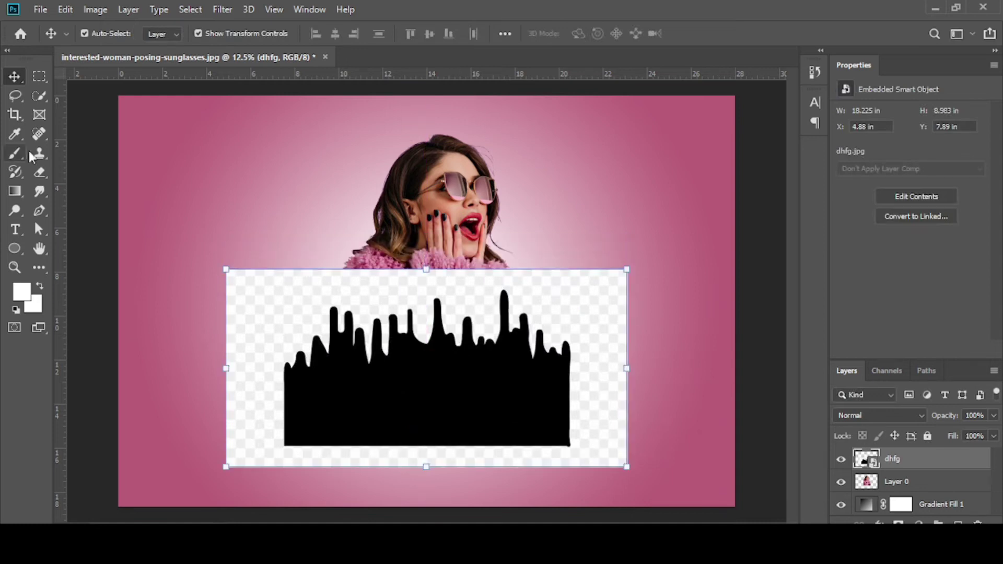
# - Rasterize the drip layer and delete its checkered surround using the Magic Wand
pyautogui.rightClick(39, 100)
pyautogui.click(79, 108)
pyautogui.click(298, 287)
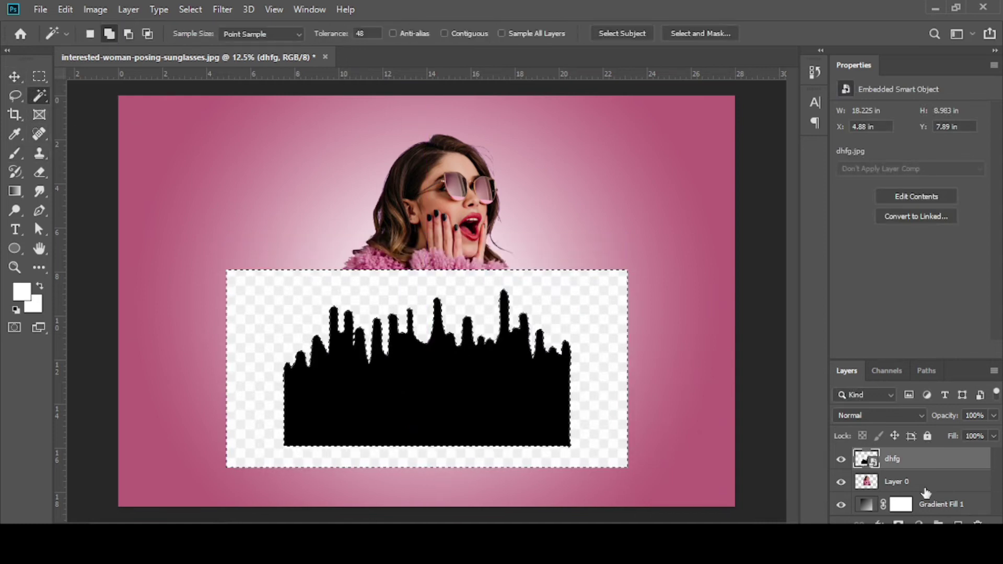
pyautogui.rightClick(912, 458)
pyautogui.click(838, 262)
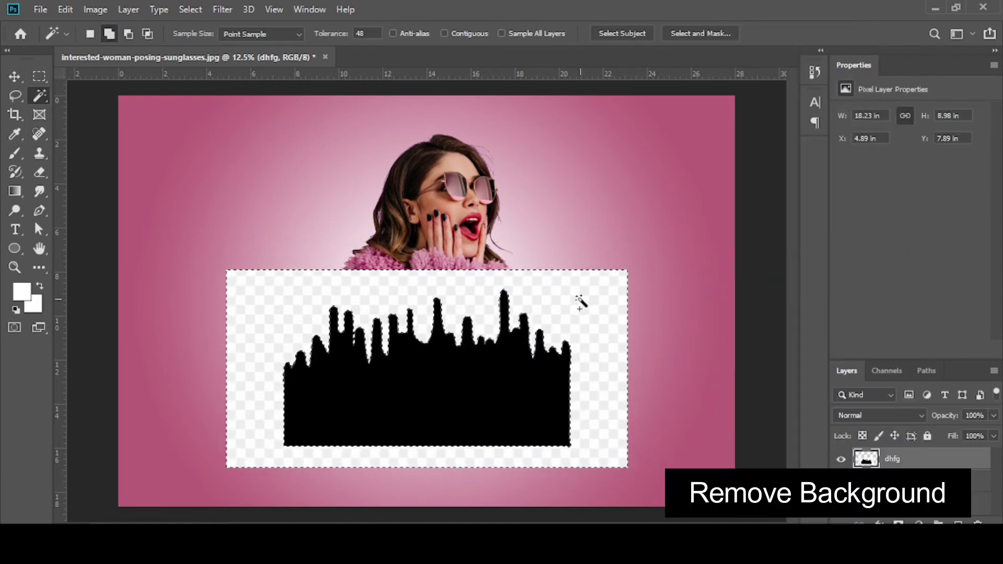
pyautogui.press('Delete')
pyautogui.rightClick(575, 319)
pyautogui.click(595, 388)
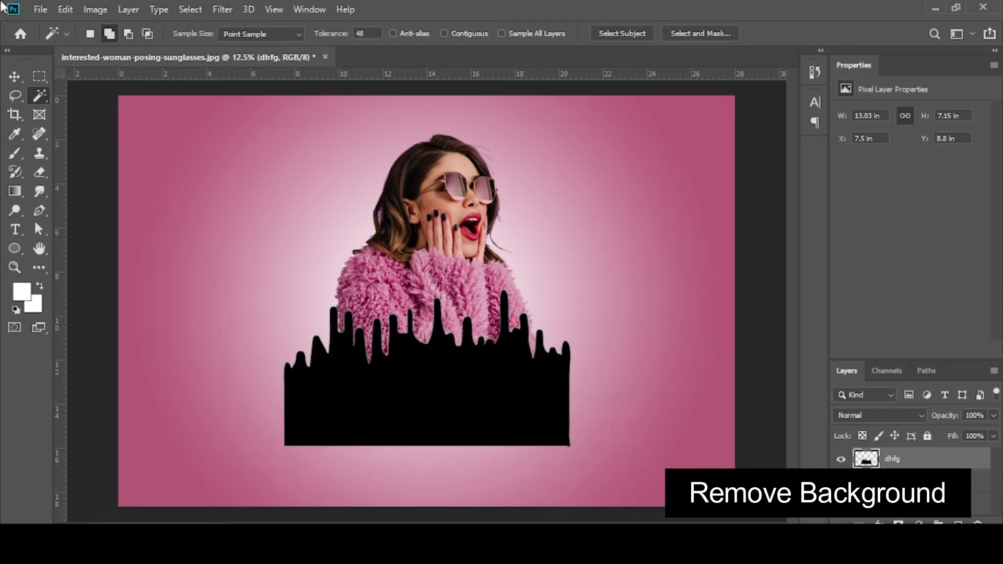
pyautogui.click(14, 77)
# - Narrow the drip shape to about 72.5% and align it with the coat's bottom edge
pyautogui.hotkey('ctrl', 't')
pyautogui.moveTo(284, 368); pyautogui.dragTo(348, 377)
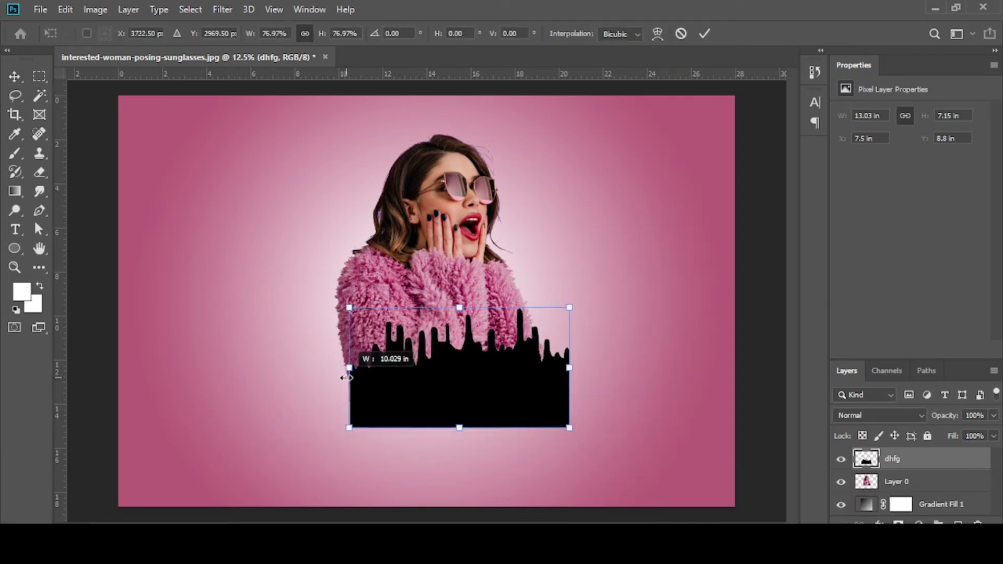
pyautogui.moveTo(569, 368)
pyautogui.mouseDown()
pyautogui.moveTo(545, 368)
pyautogui.moveTo(515, 394)
pyautogui.moveTo(547, 379)
pyautogui.mouseUp()
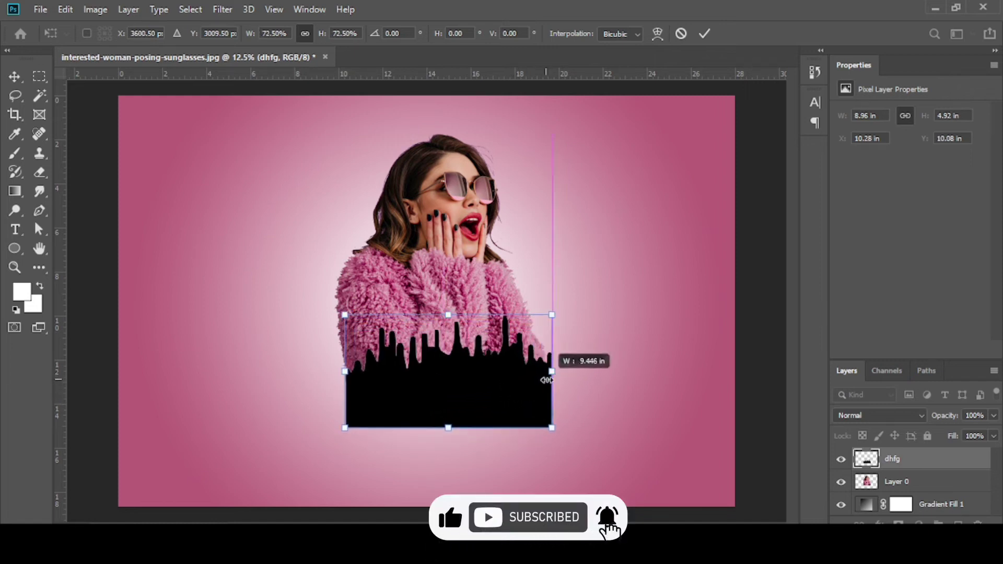
pyautogui.click(704, 34)
pyautogui.moveTo(479, 400); pyautogui.dragTo(479, 407)
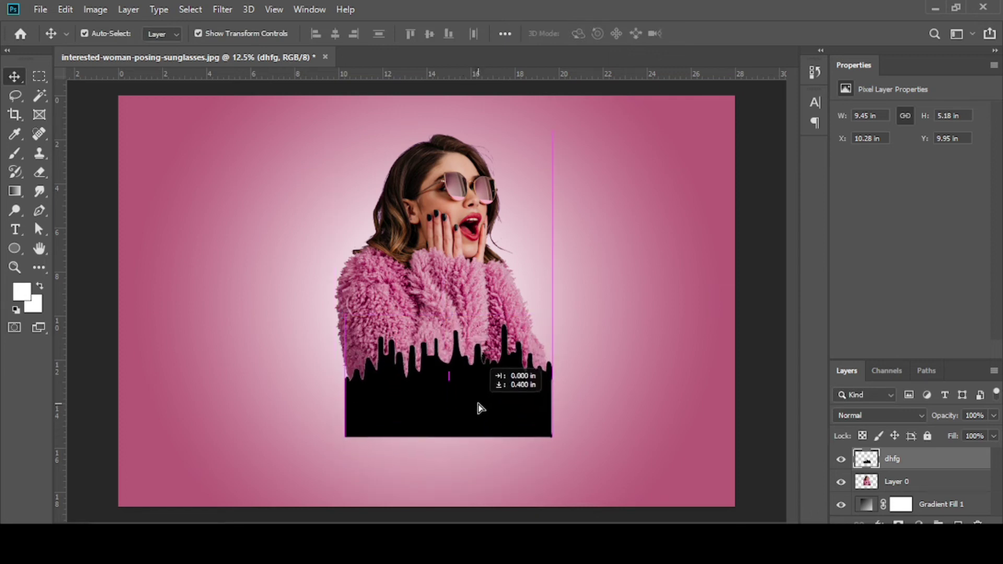
pyautogui.moveTo(477, 407); pyautogui.dragTo(481, 403)
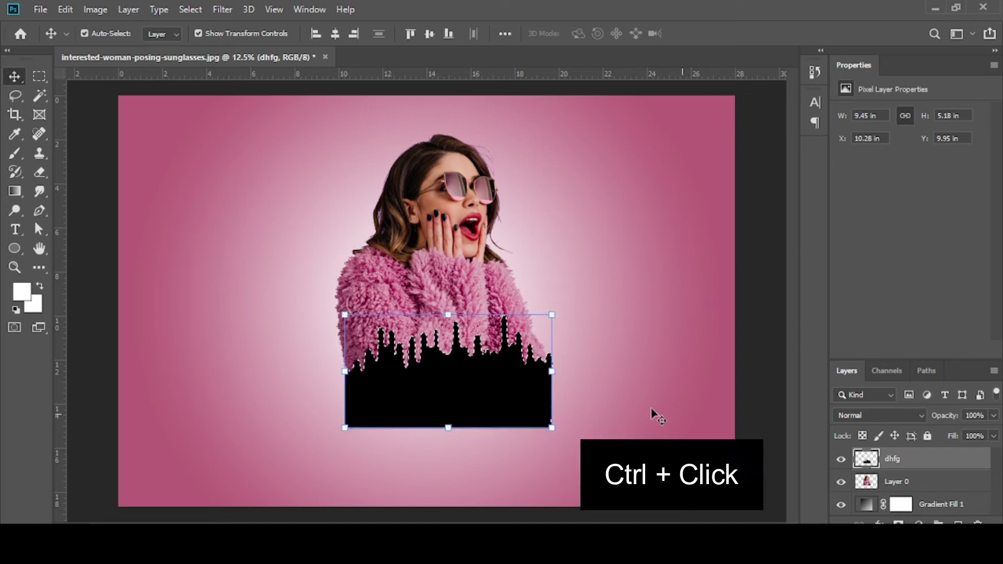
pyautogui.click(923, 490)
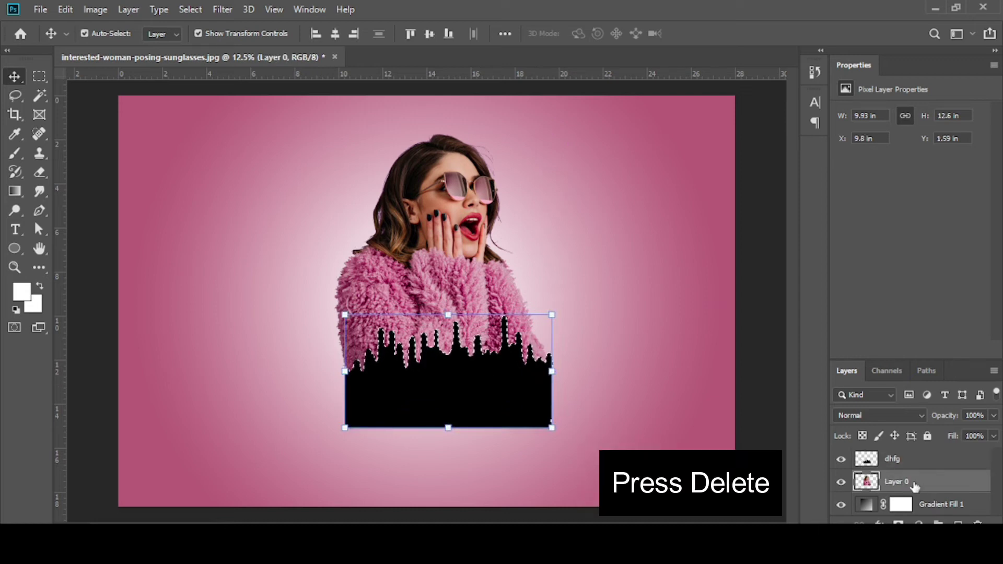
# - Hide the black drip shape layer and clear the selection
pyautogui.click(871, 464)
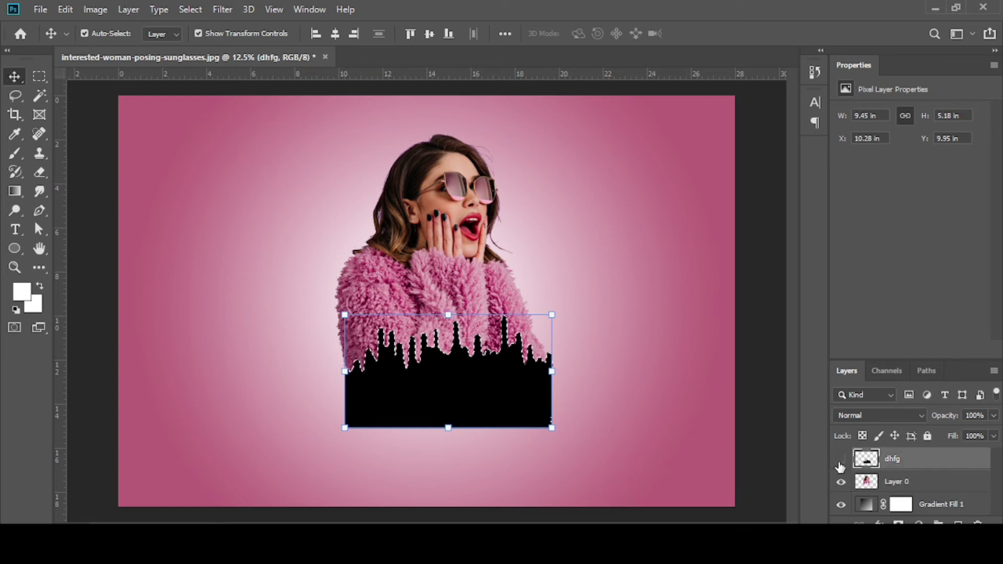
pyautogui.click(841, 459)
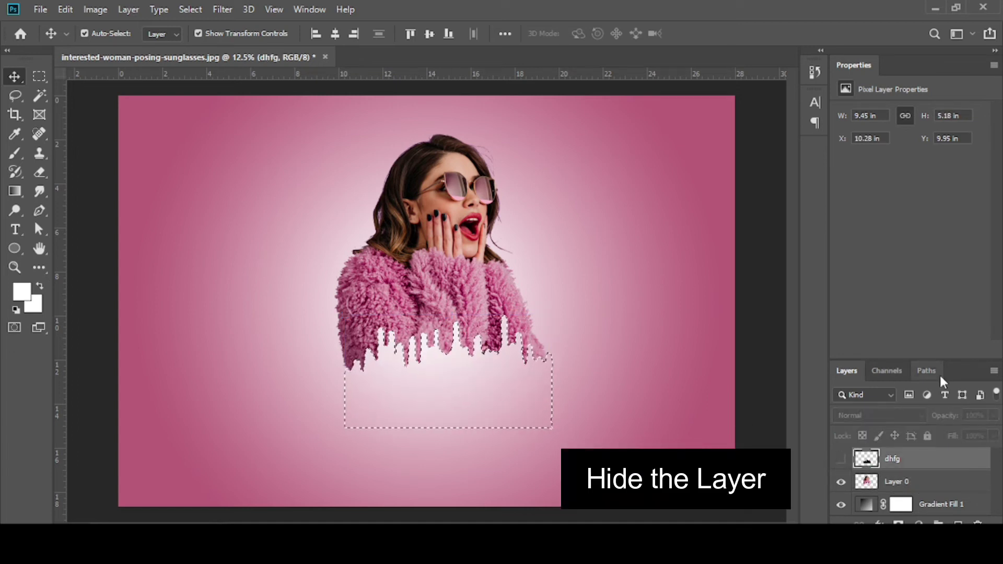
pyautogui.click(40, 76)
pyautogui.rightClick(474, 397)
pyautogui.click(497, 129)
# - Erase stray fur at the coat's lower right on the woman's layer
pyautogui.click(40, 172)
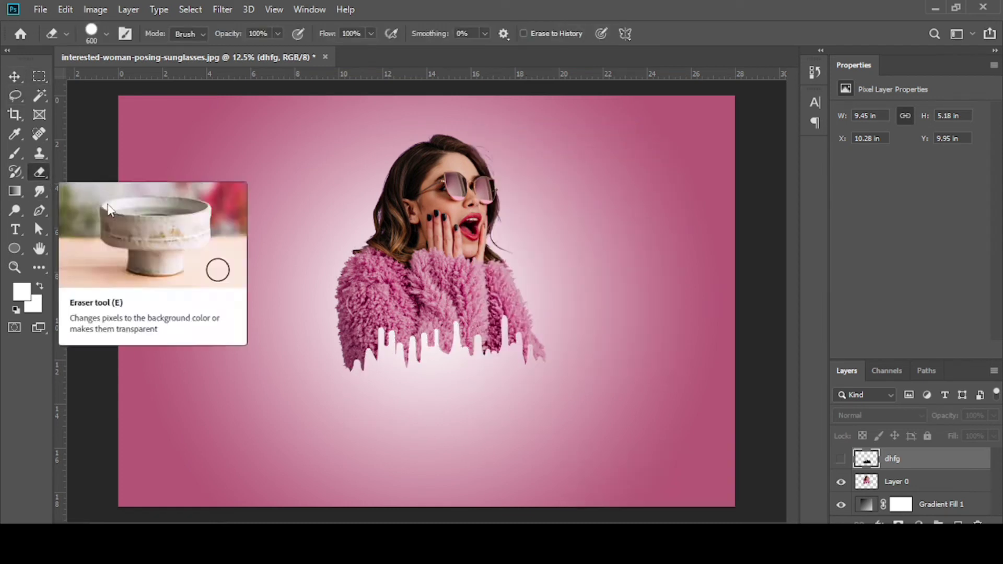
pyautogui.click(541, 359)
pyautogui.click(490, 213)
pyautogui.click(888, 482)
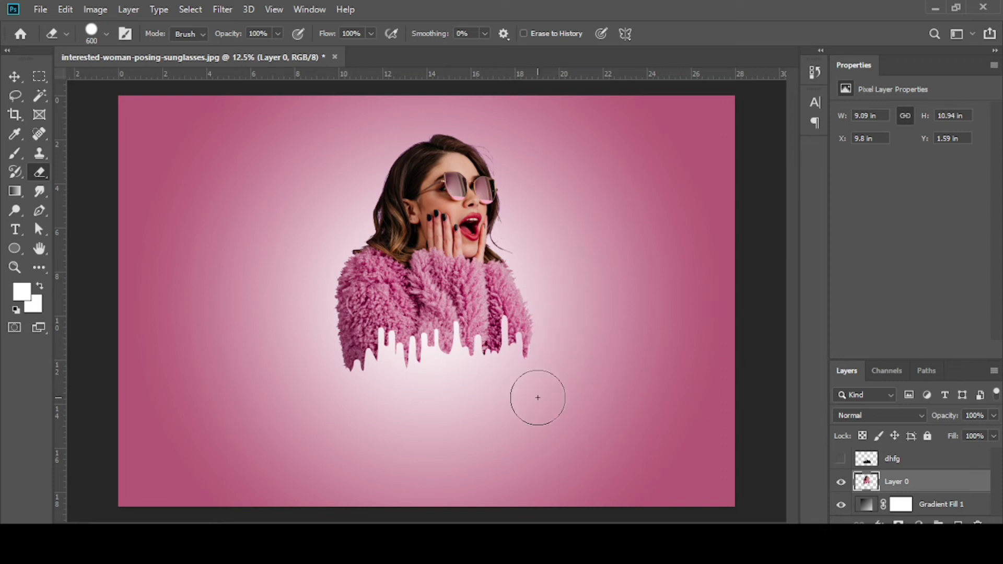
pyautogui.click(15, 77)
# - Move the woman lower and place the blue splash left of her head
pyautogui.moveTo(454, 301); pyautogui.dragTo(450, 342)
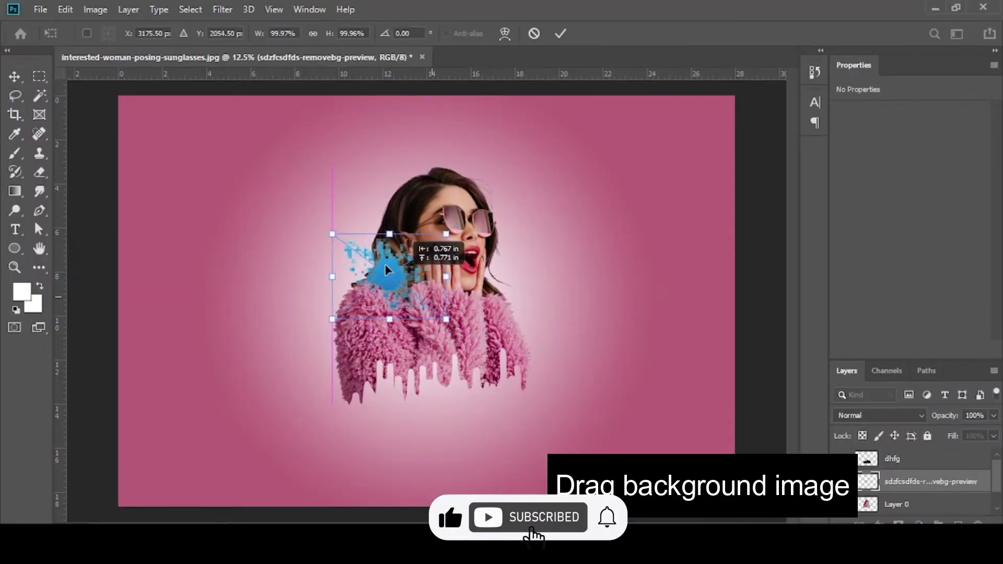
pyautogui.moveTo(384, 264); pyautogui.dragTo(373, 259)
pyautogui.click(560, 33)
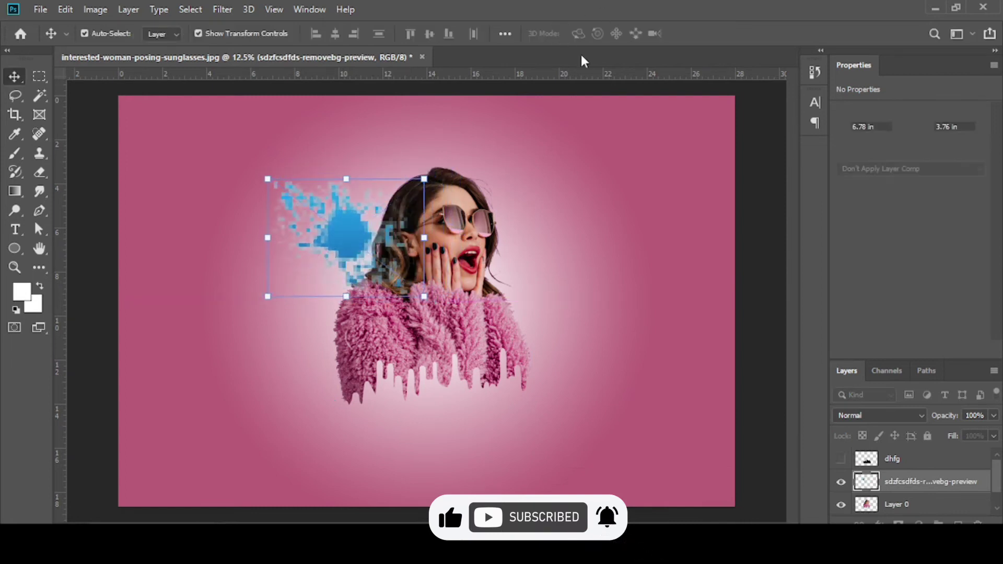
# - Put the splash layer beneath the woman and shift it behind her head
pyautogui.hotkey('ctrl', 't')
pyautogui.moveTo(429, 308)
pyautogui.mouseDown()
pyautogui.moveTo(453, 258)
pyautogui.moveTo(428, 170)
pyautogui.mouseUp()
pyautogui.click(533, 33)
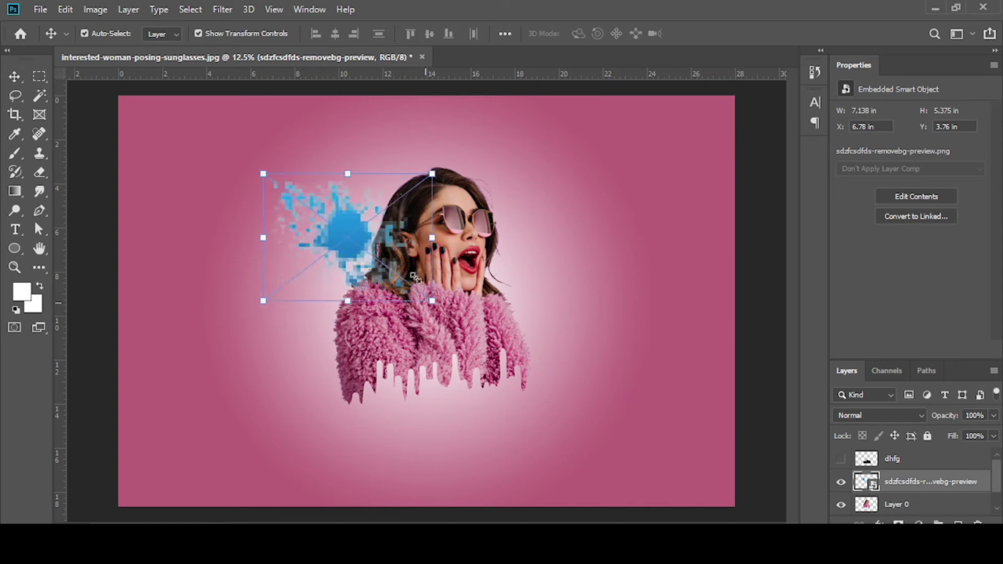
pyautogui.hotkey('ctrl', 't')
pyautogui.click(560, 33)
pyautogui.moveTo(929, 492); pyautogui.dragTo(929, 514)
pyautogui.moveTo(329, 224); pyautogui.dragTo(339, 236)
# - Give the splash layer a pink Color Overlay with hex c4587a
pyautogui.rightClick(869, 481)
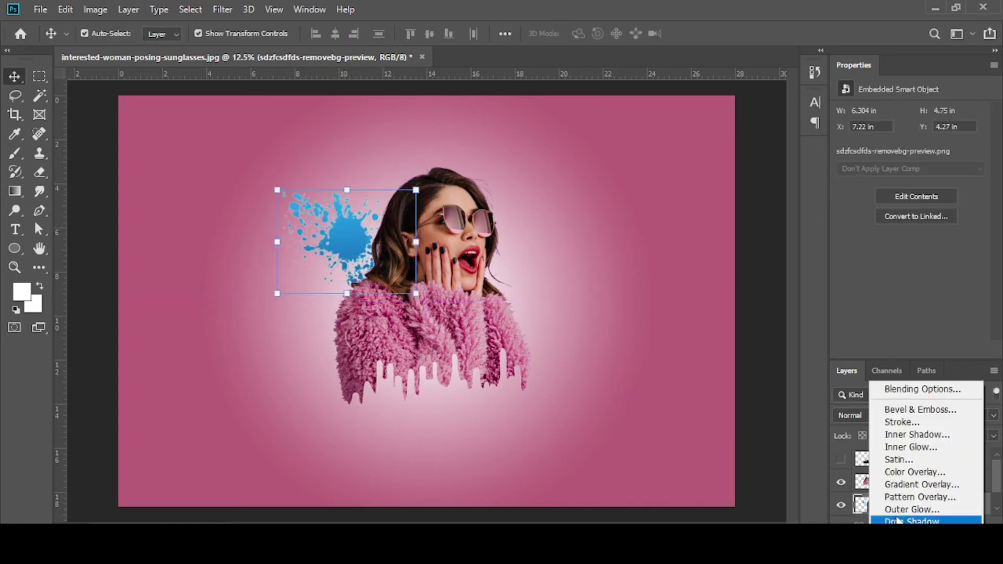
pyautogui.click(908, 473)
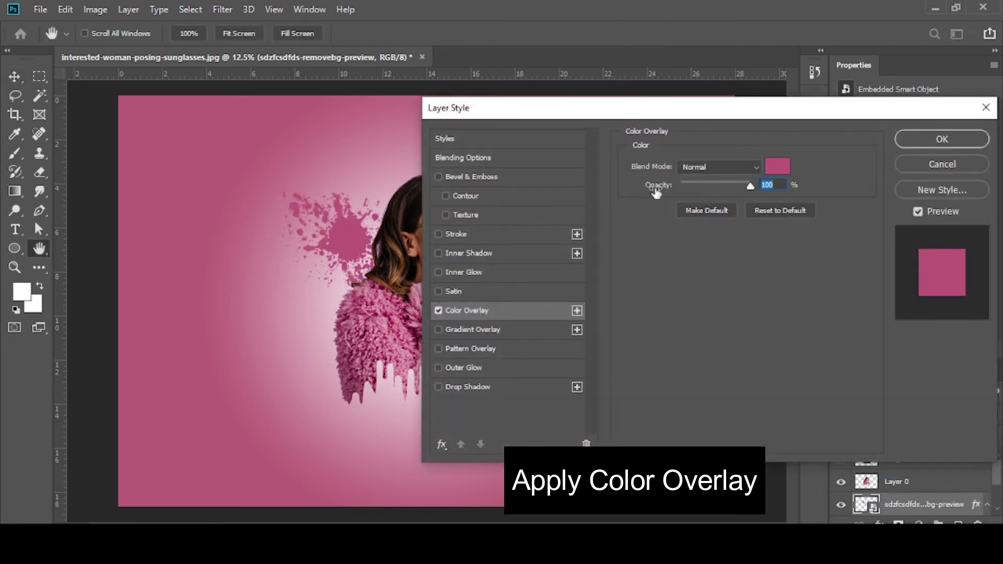
pyautogui.click(786, 167)
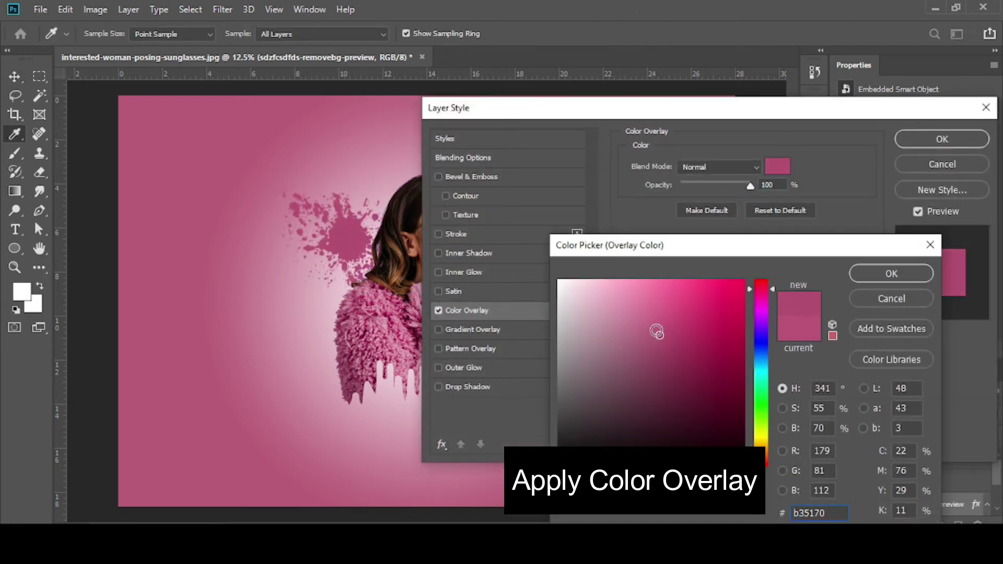
pyautogui.moveTo(655, 327); pyautogui.dragTo(658, 320)
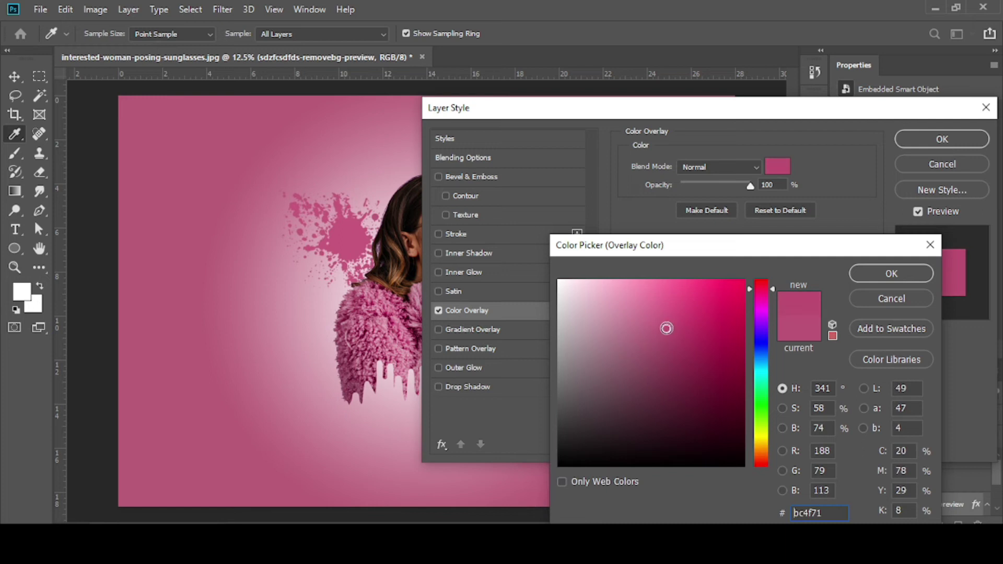
pyautogui.click(653, 314)
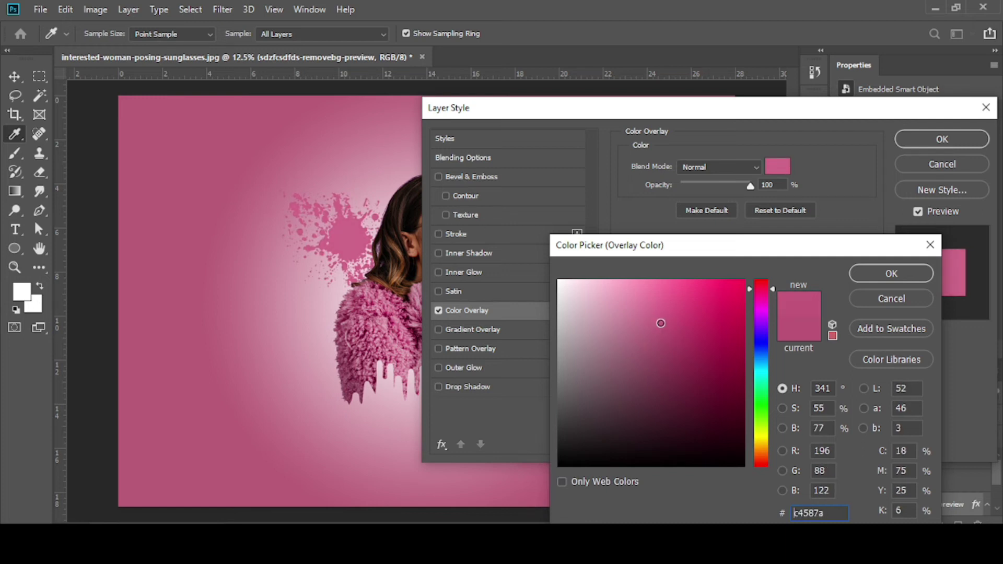
pyautogui.doubleClick(794, 512)
pyautogui.click(891, 273)
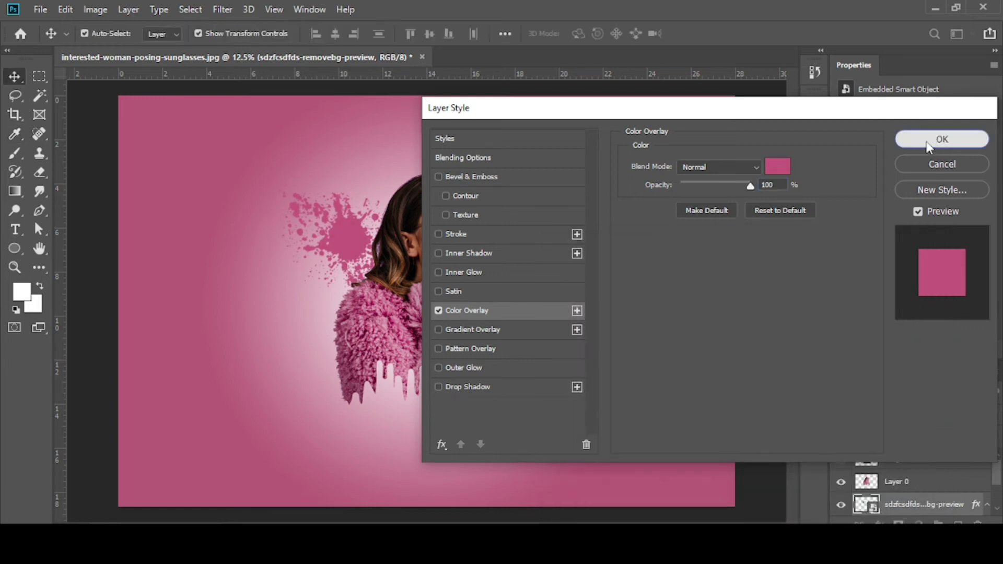
pyautogui.click(942, 139)
pyautogui.click(994, 65)
# - Duplicate the splash, then enlarge and rotate the copy above her head
pyautogui.click(933, 74)
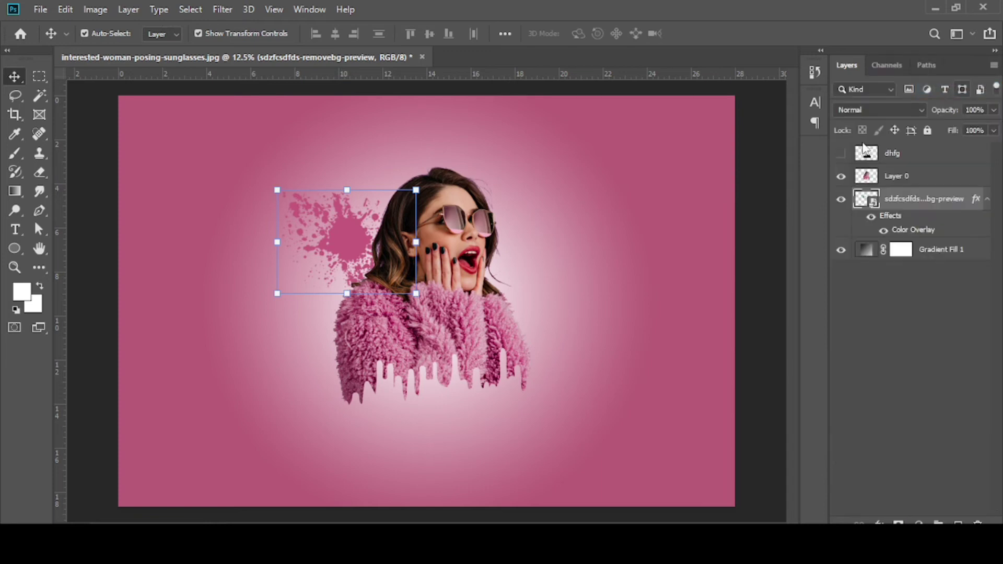
pyautogui.moveTo(949, 303); pyautogui.dragTo(969, 296)
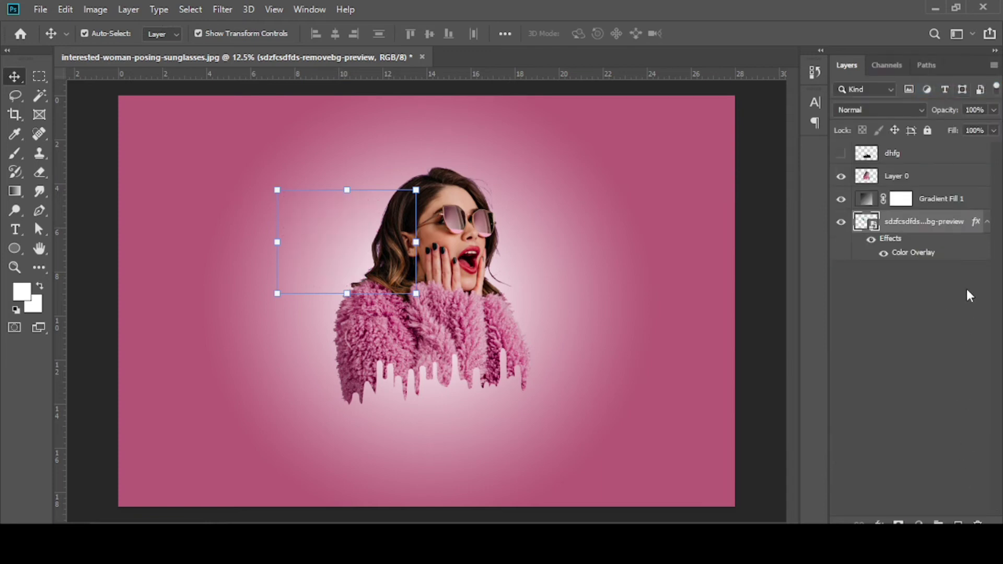
pyautogui.moveTo(947, 223)
pyautogui.mouseDown()
pyautogui.moveTo(946, 195)
pyautogui.moveTo(958, 523)
pyautogui.mouseUp()
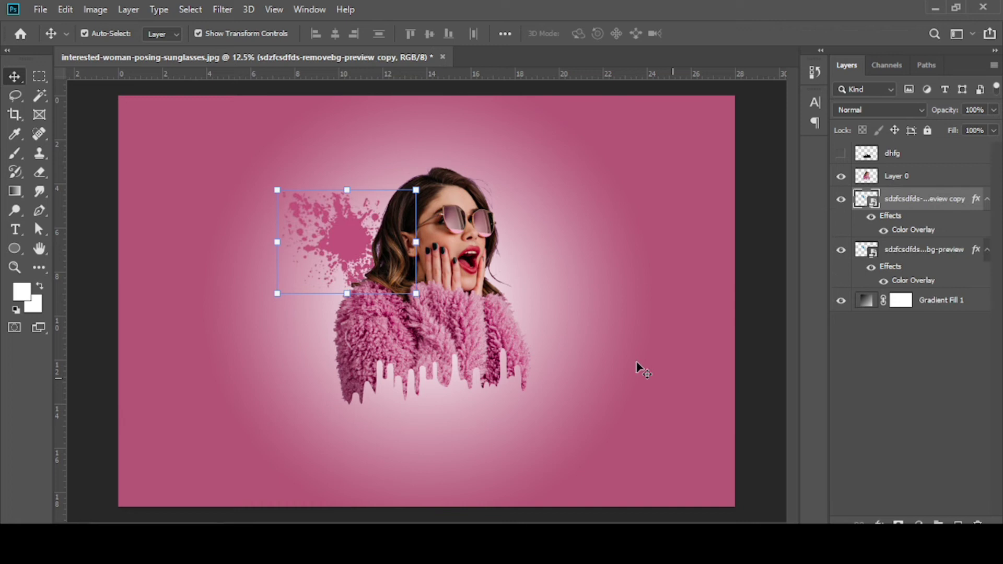
pyautogui.moveTo(370, 231); pyautogui.dragTo(430, 168)
pyautogui.moveTo(468, 211)
pyautogui.mouseDown()
pyautogui.moveTo(532, 245)
pyautogui.moveTo(461, 180)
pyautogui.moveTo(486, 155)
pyautogui.moveTo(476, 158)
pyautogui.mouseUp()
pyautogui.click(560, 34)
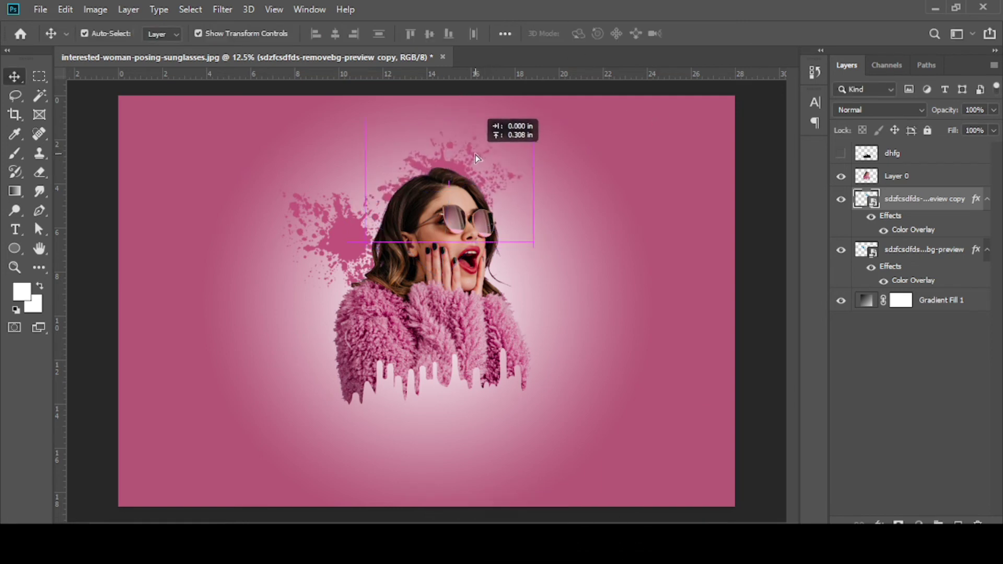
pyautogui.moveTo(525, 124); pyautogui.dragTo(502, 157)
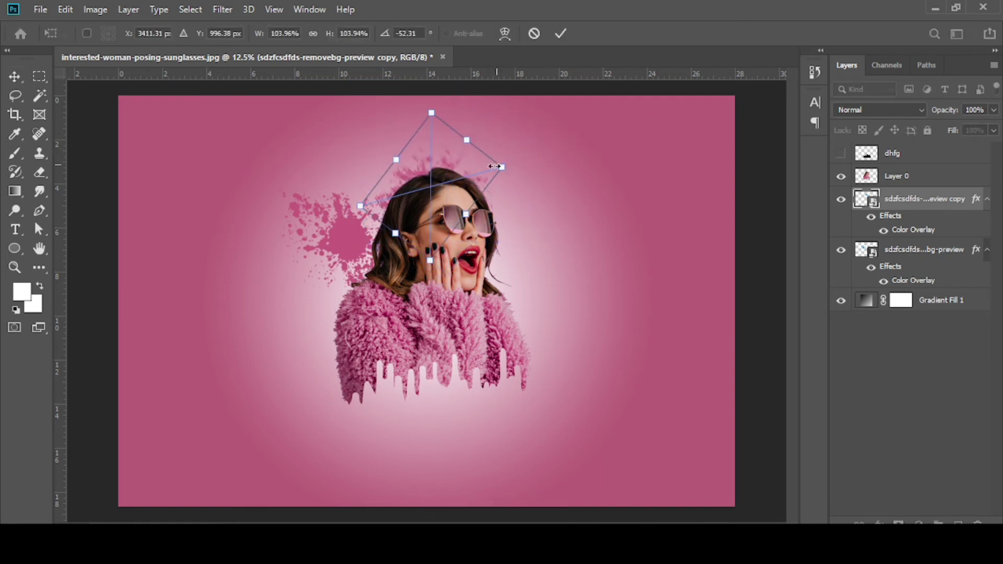
pyautogui.click(560, 33)
pyautogui.click(443, 162)
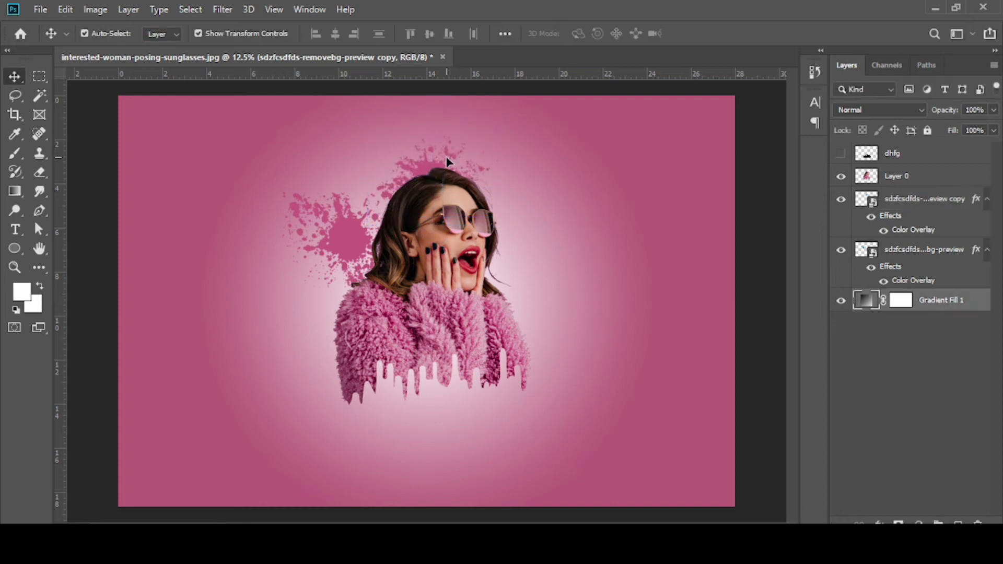
# - Duplicate the top splash and move the new copy right of her head
pyautogui.click(911, 205)
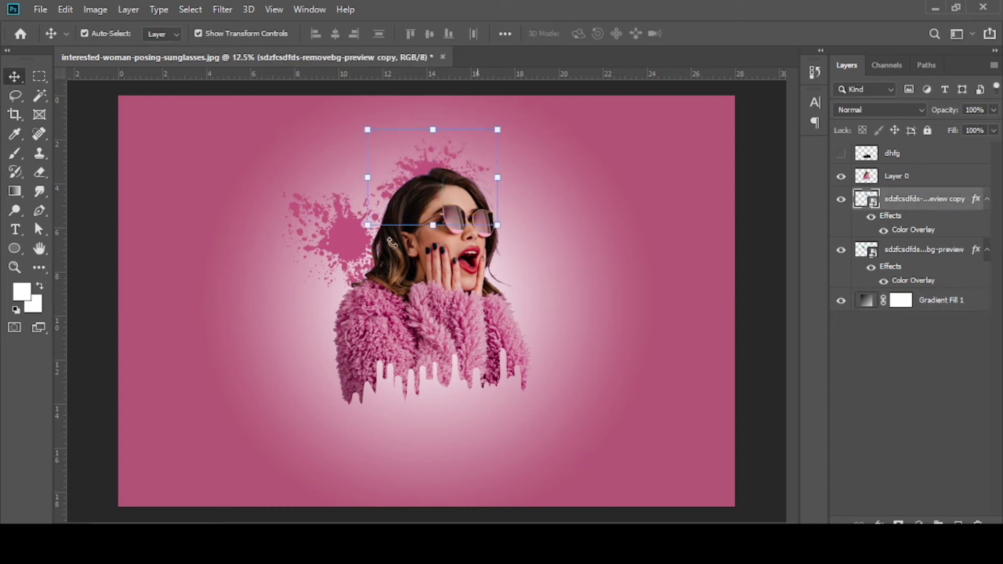
pyautogui.moveTo(408, 173); pyautogui.dragTo(408, 185)
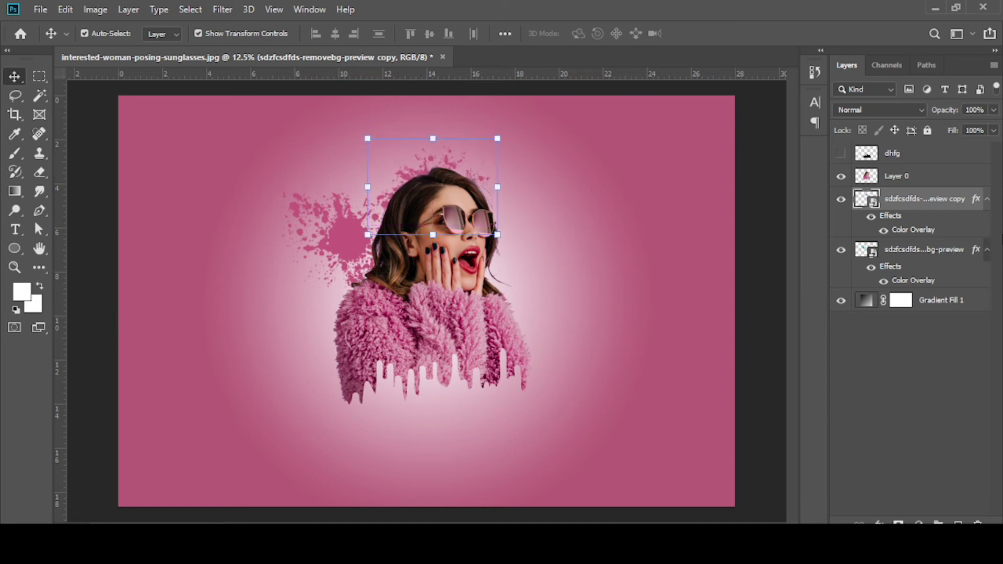
pyautogui.moveTo(931, 207); pyautogui.dragTo(958, 524)
pyautogui.moveTo(427, 174); pyautogui.dragTo(522, 225)
# - Rotate the right-hand splash to about 123° and position it beside her face
pyautogui.hotkey('ctrl', 't')
pyautogui.moveTo(605, 284)
pyautogui.mouseDown()
pyautogui.moveTo(602, 202)
pyautogui.moveTo(624, 177)
pyautogui.mouseUp()
pyautogui.click(561, 33)
pyautogui.moveTo(559, 247); pyautogui.dragTo(548, 239)
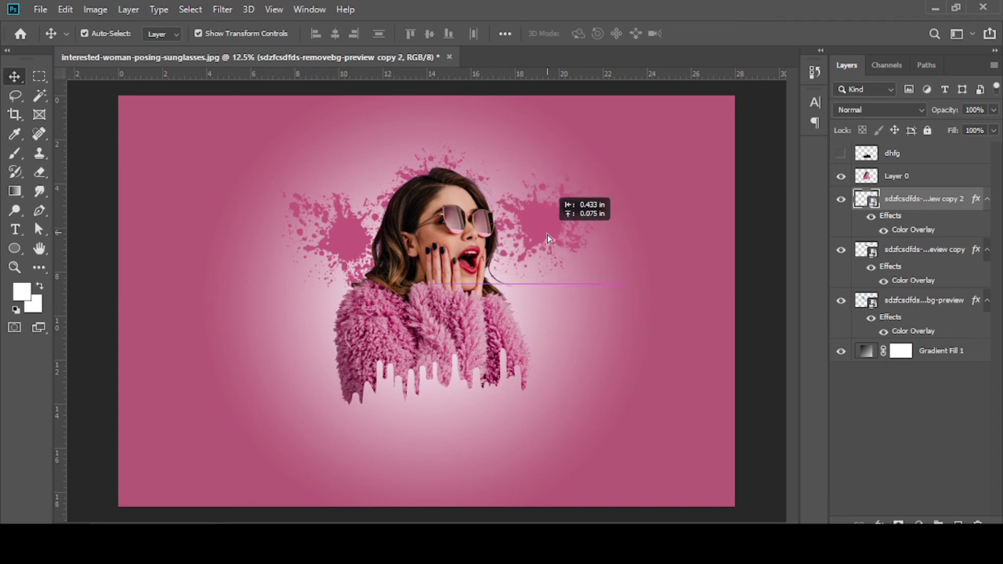
pyautogui.moveTo(654, 170); pyautogui.dragTo(616, 246)
pyautogui.moveTo(549, 217)
pyautogui.mouseDown()
pyautogui.moveTo(564, 226)
pyautogui.moveTo(548, 218)
pyautogui.moveTo(600, 203)
pyautogui.mouseUp()
pyautogui.click(561, 34)
pyautogui.hotkey('ctrl', 't')
pyautogui.click(560, 33)
pyautogui.moveTo(562, 247); pyautogui.dragTo(542, 246)
# - Rotate the right splash further so it trails down past her shoulder
pyautogui.click(704, 170)
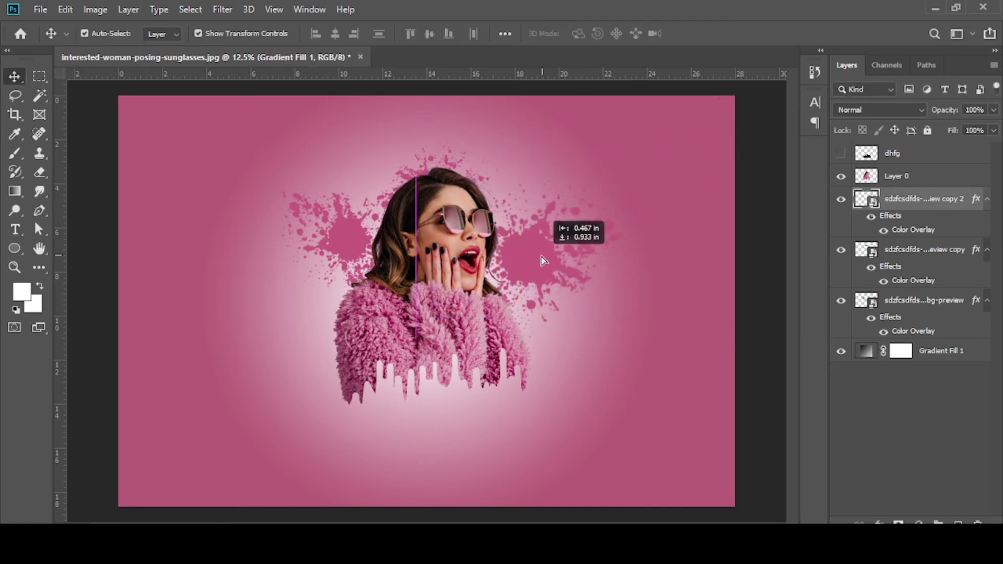
pyautogui.hotkey('ctrl', 't')
pyautogui.moveTo(659, 143)
pyautogui.mouseDown()
pyautogui.moveTo(579, 241)
pyautogui.moveTo(540, 246)
pyautogui.mouseUp()
pyautogui.click(571, 31)
pyautogui.click(621, 130)
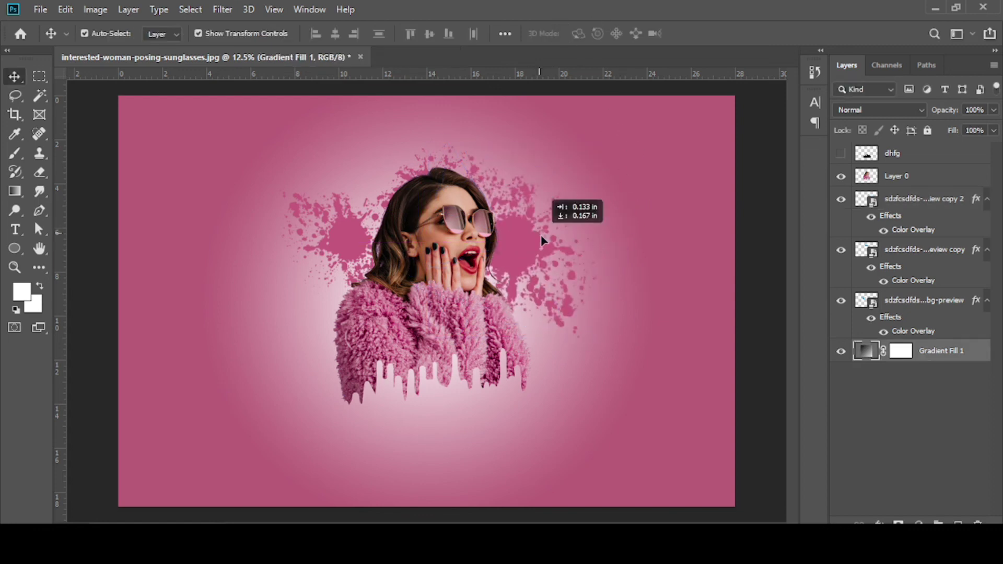
pyautogui.moveTo(541, 241); pyautogui.dragTo(543, 239)
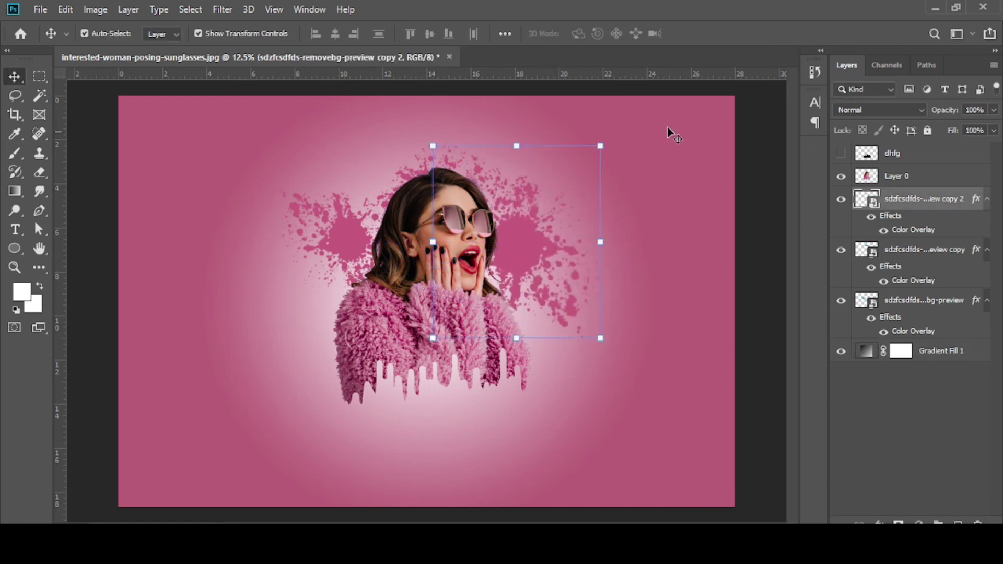
pyautogui.click(664, 160)
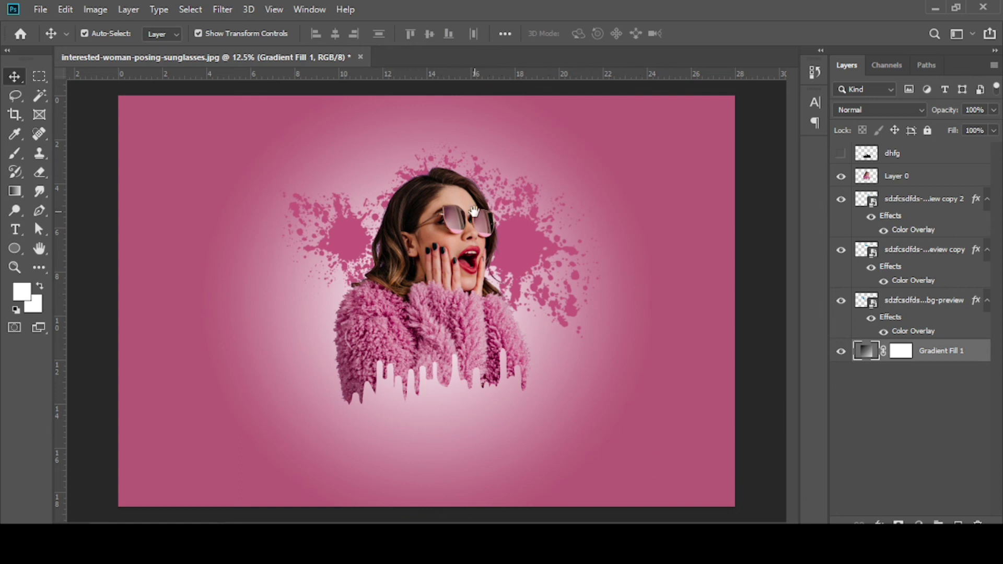
# - Zoom out and shift the woman slightly down-left among the splashes, then deselect
pyautogui.scroll(3, 468, 259)
pyautogui.scroll(-1, 470, 255)
pyautogui.scroll(-1, 471, 254)
pyautogui.scroll(-1, 472, 251)
pyautogui.scroll(-1, 473, 248)
pyautogui.scroll(-1, 472, 248)
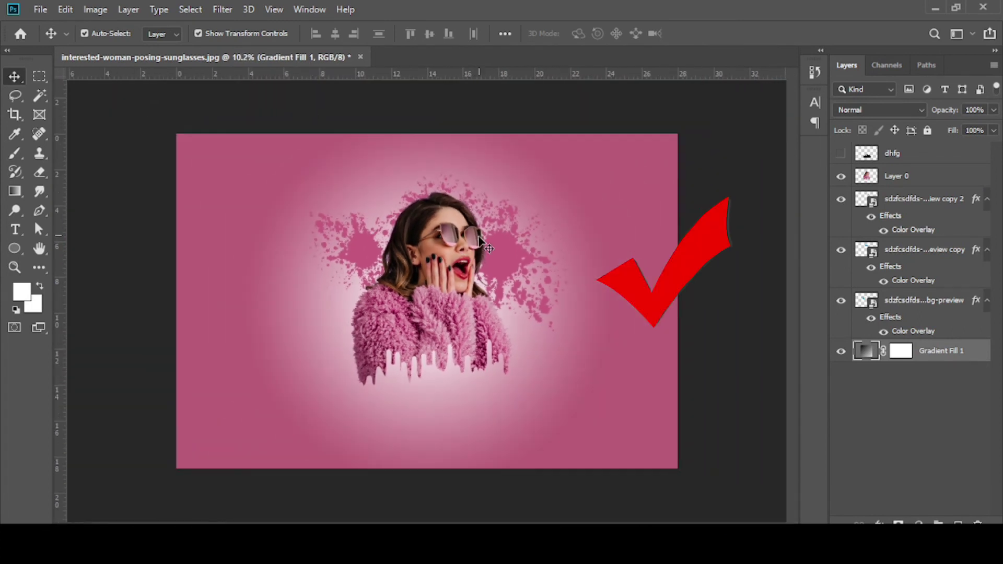
pyautogui.click(451, 332)
pyautogui.click(314, 208)
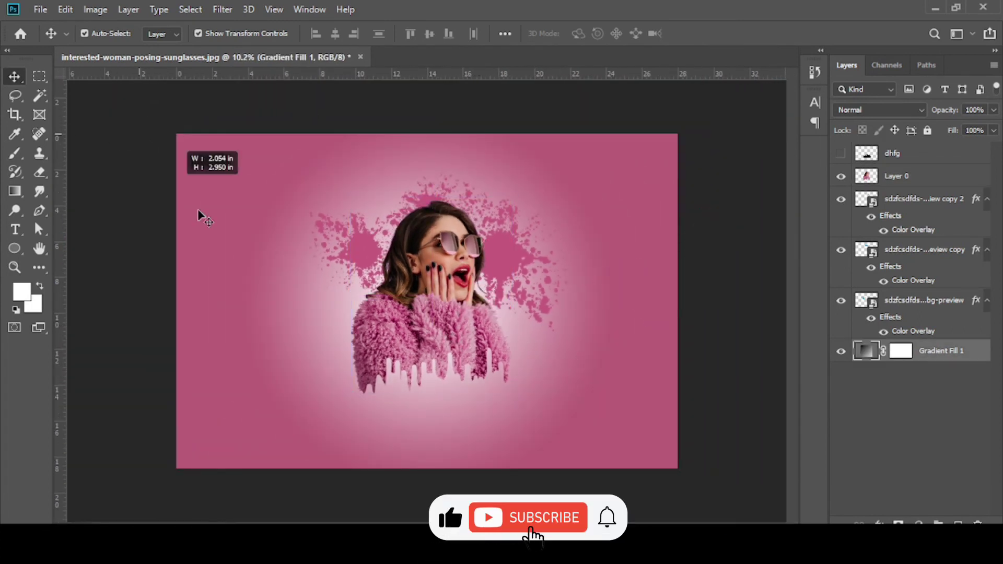
pyautogui.moveTo(443, 343); pyautogui.dragTo(418, 341)
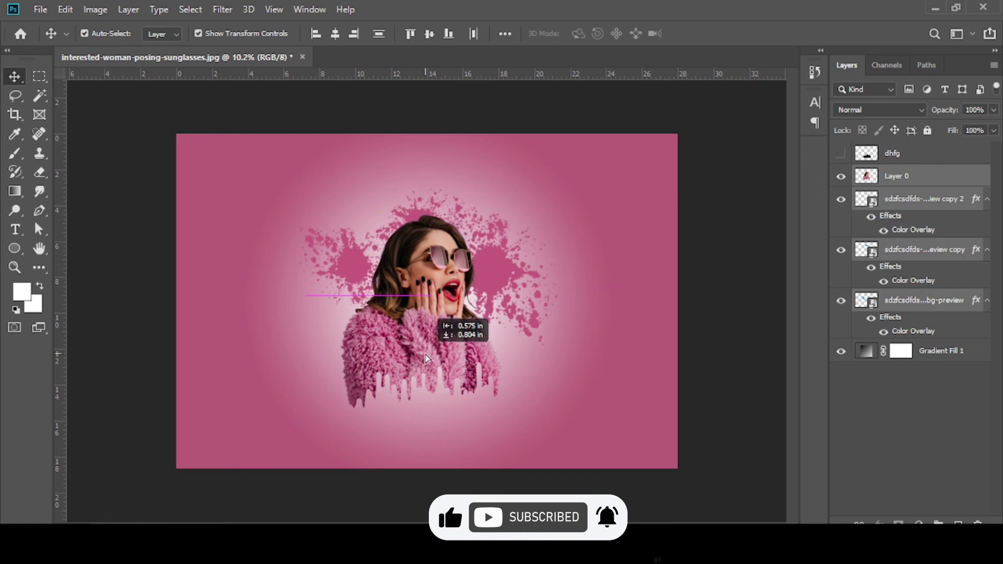
pyautogui.moveTo(425, 357); pyautogui.dragTo(428, 355)
pyautogui.click(657, 318)
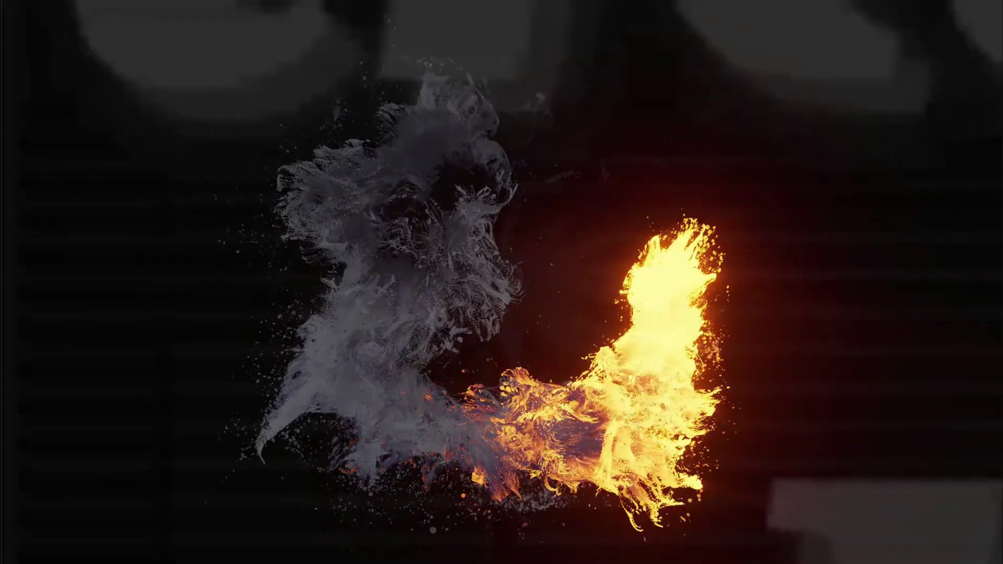